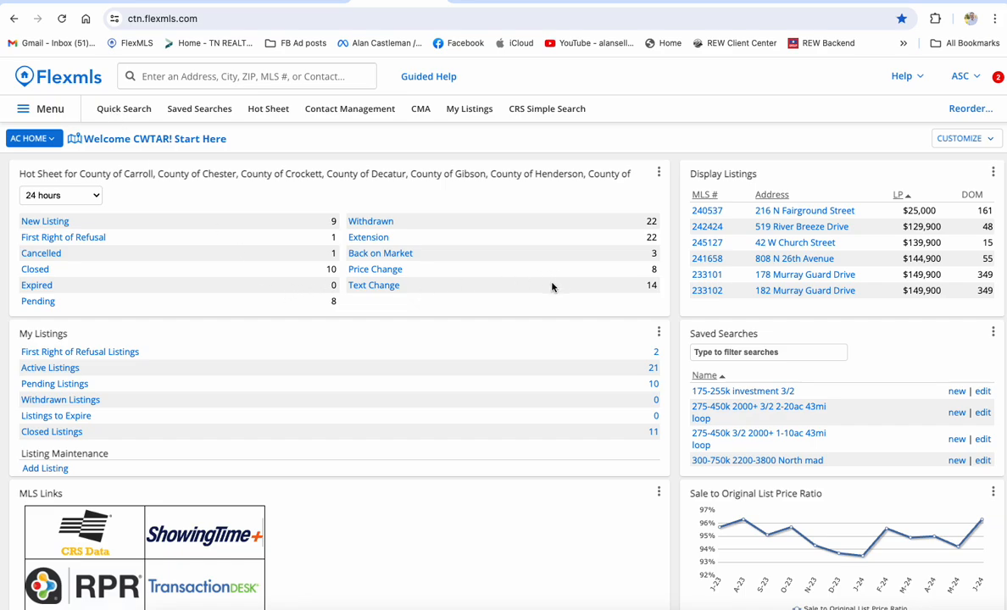
Try a quick listing lookup by typing '1', then return to the home dashboard.
click(123, 111)
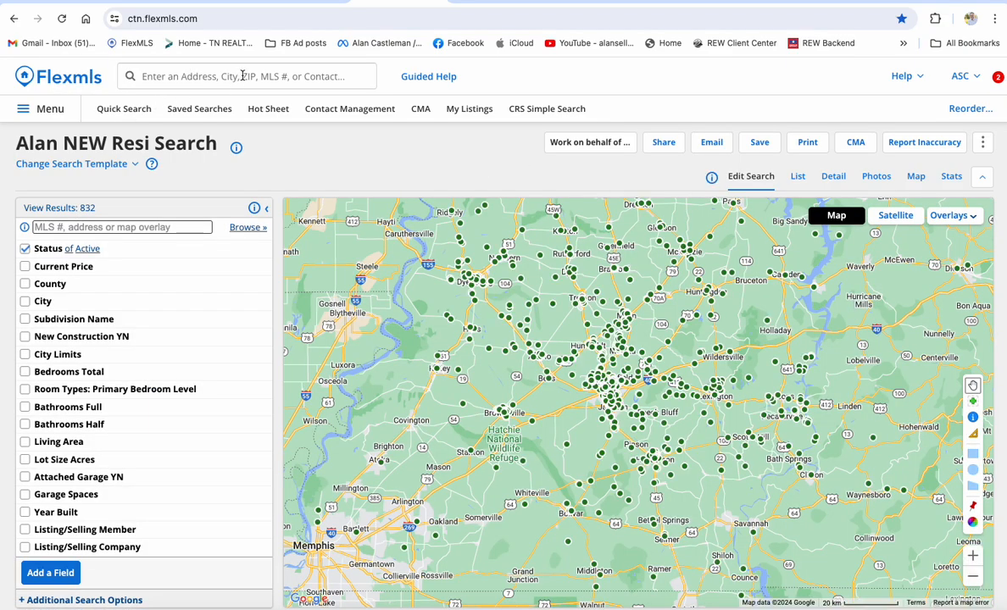
click(231, 75)
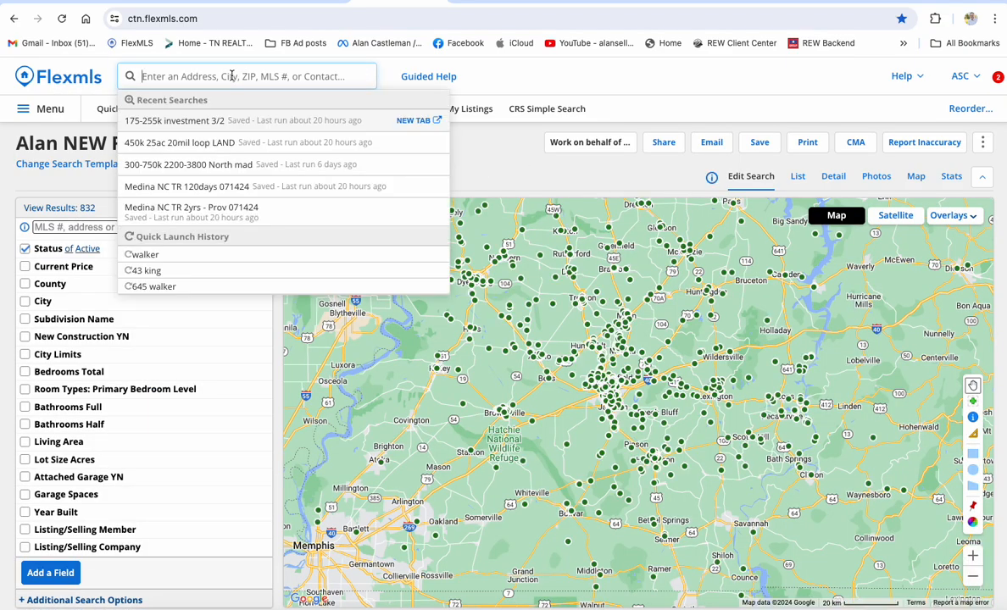
text(123)
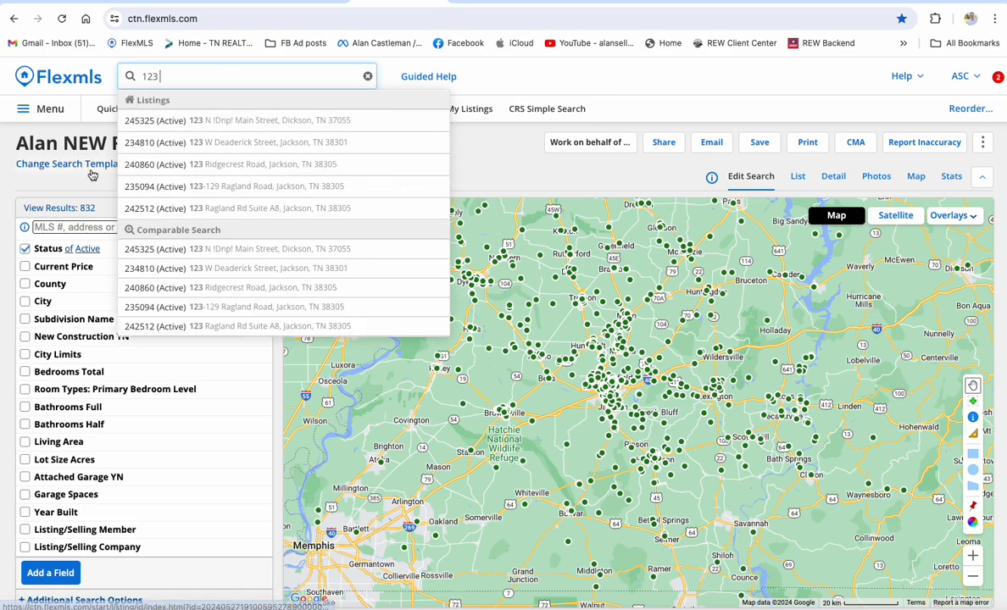
click(544, 81)
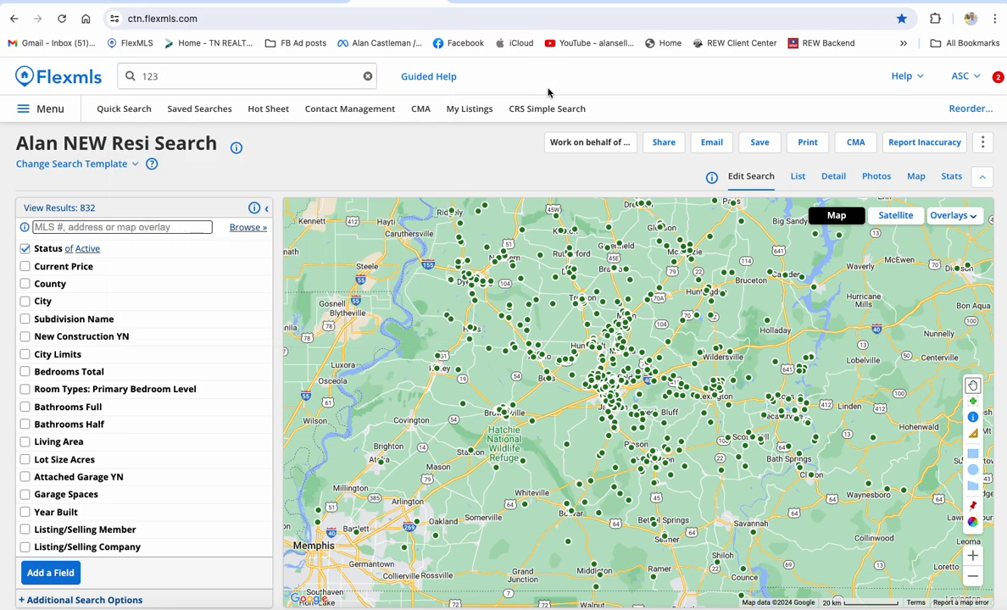
click(55, 108)
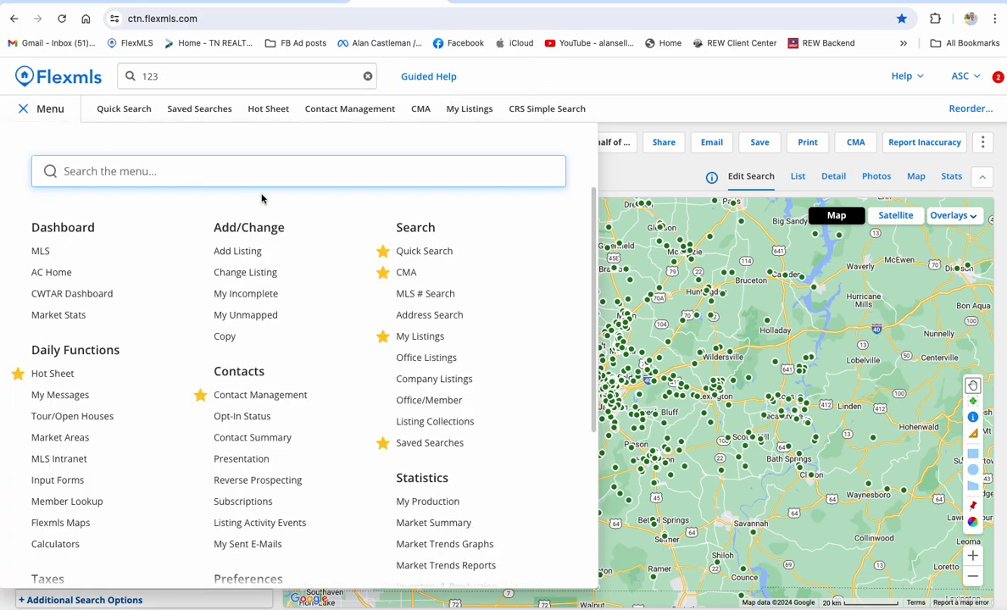
click(59, 72)
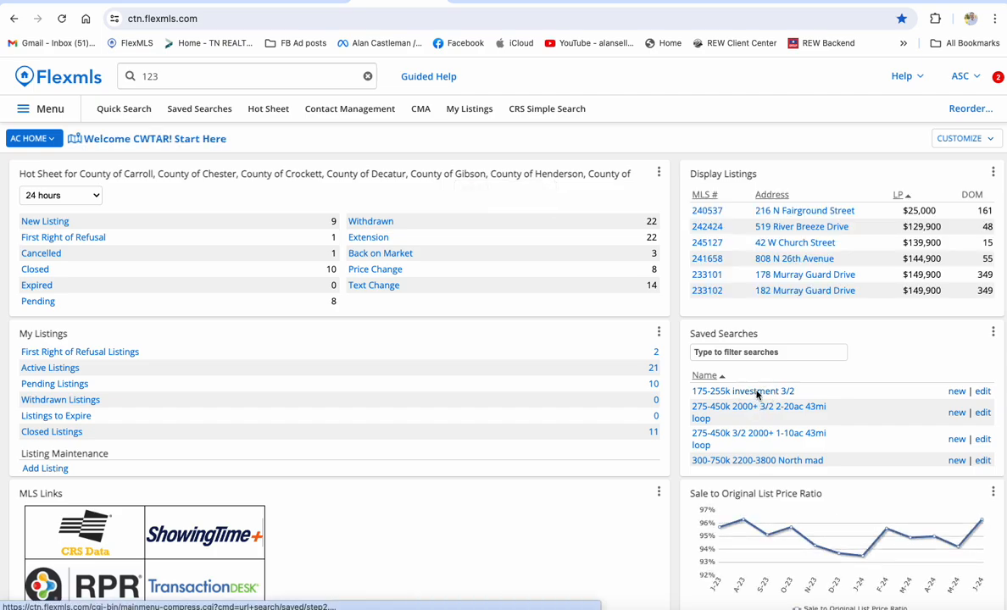
click(758, 392)
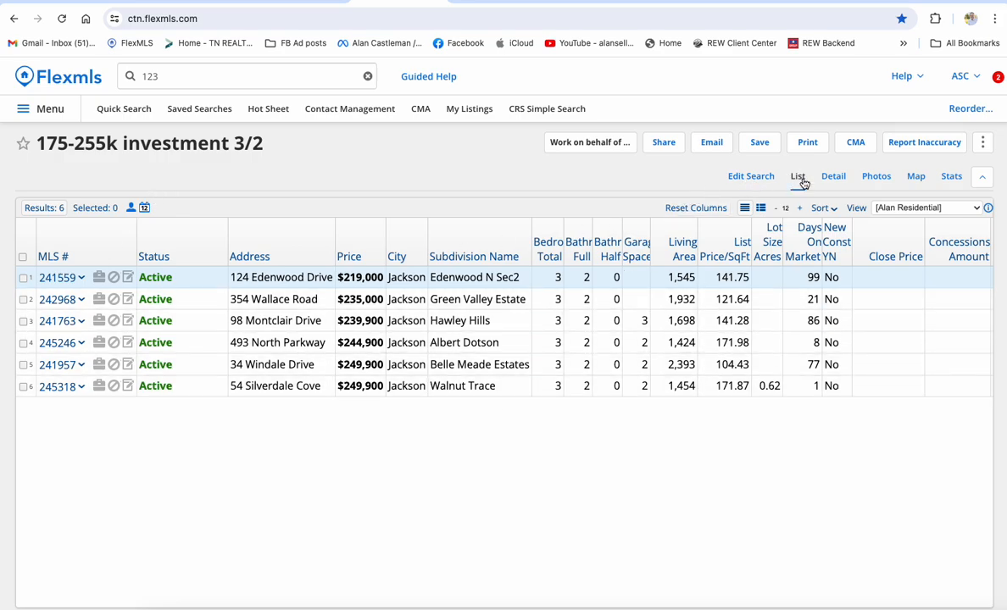
click(834, 178)
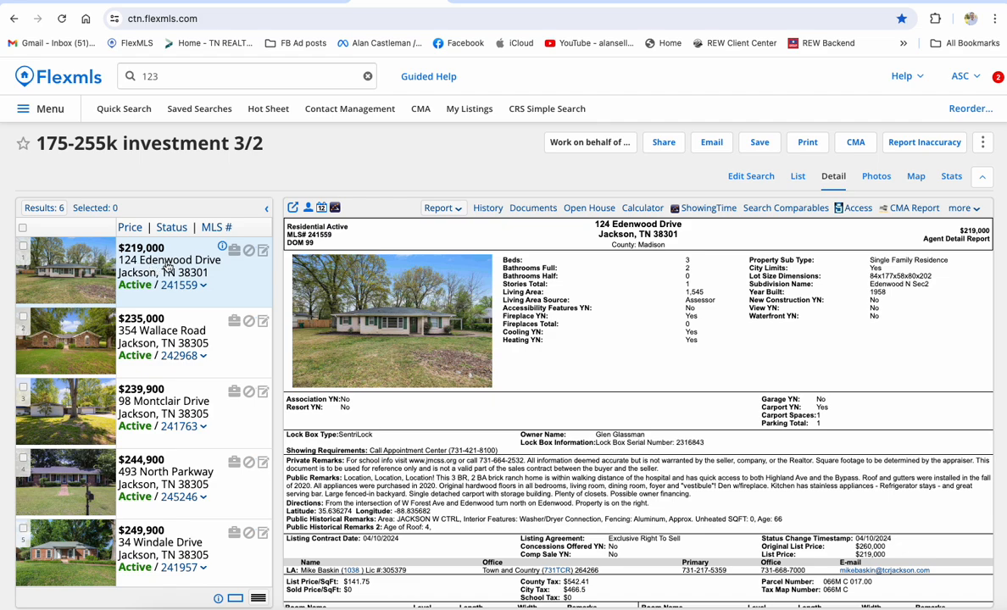
click(175, 330)
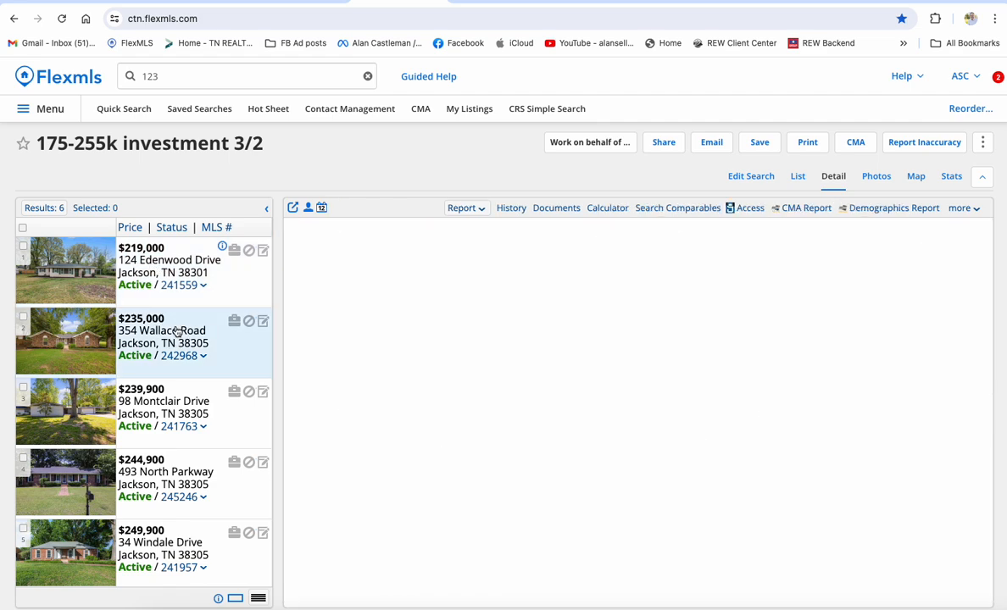
click(174, 403)
scroll(175, 404, down, 2)
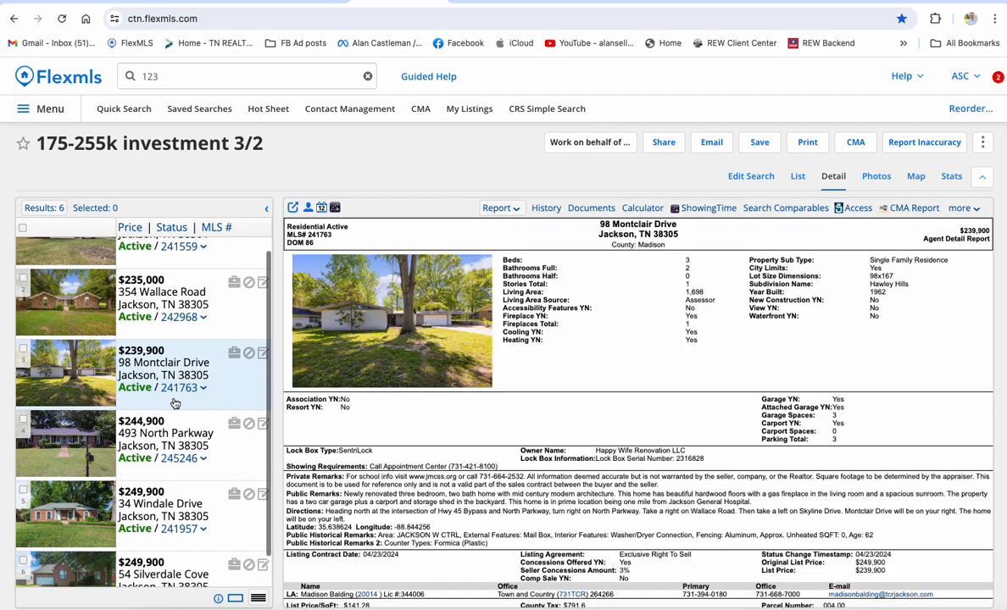
scroll(175, 405, up, 2)
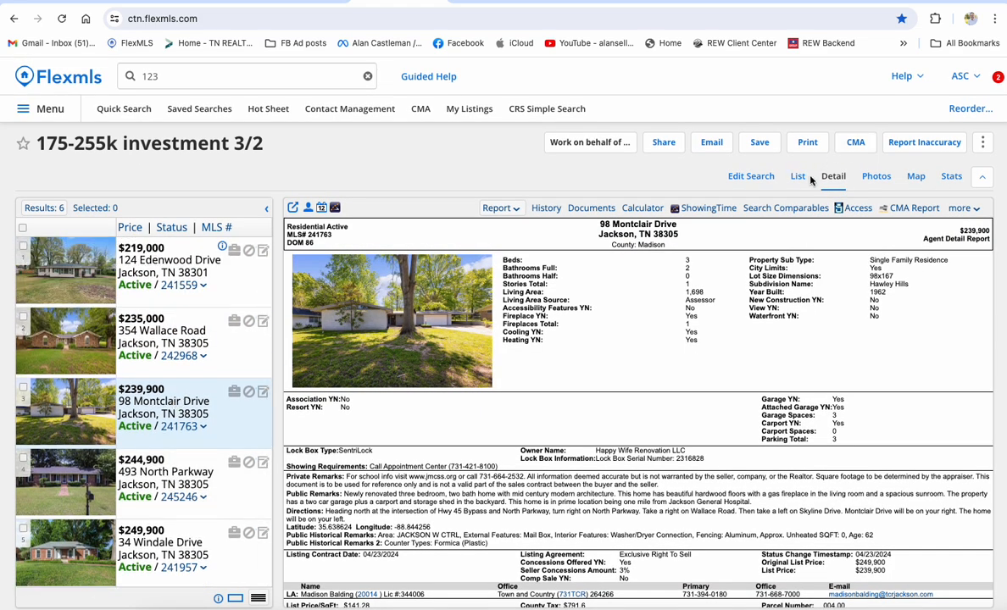
click(798, 176)
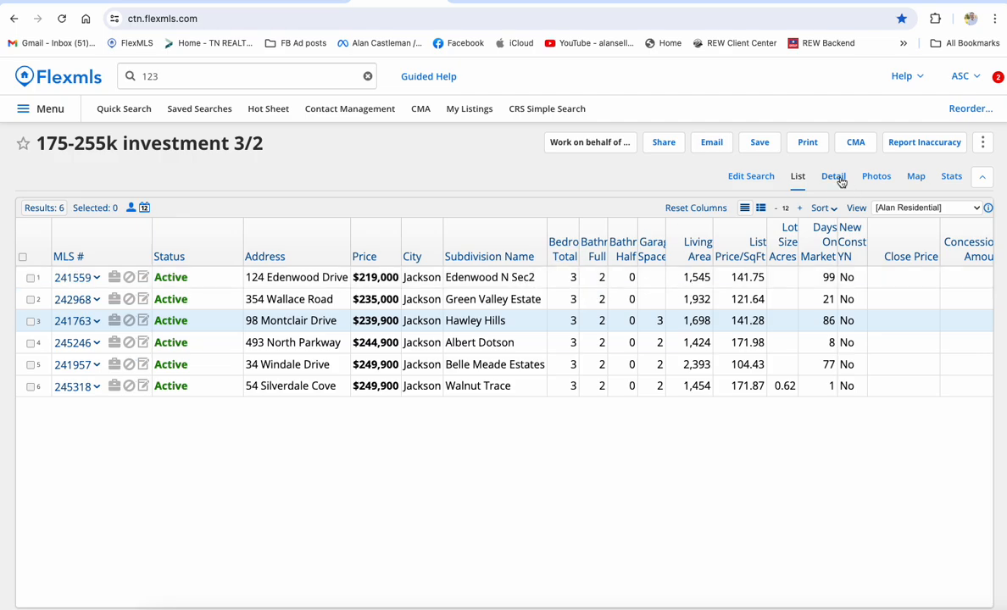
click(833, 176)
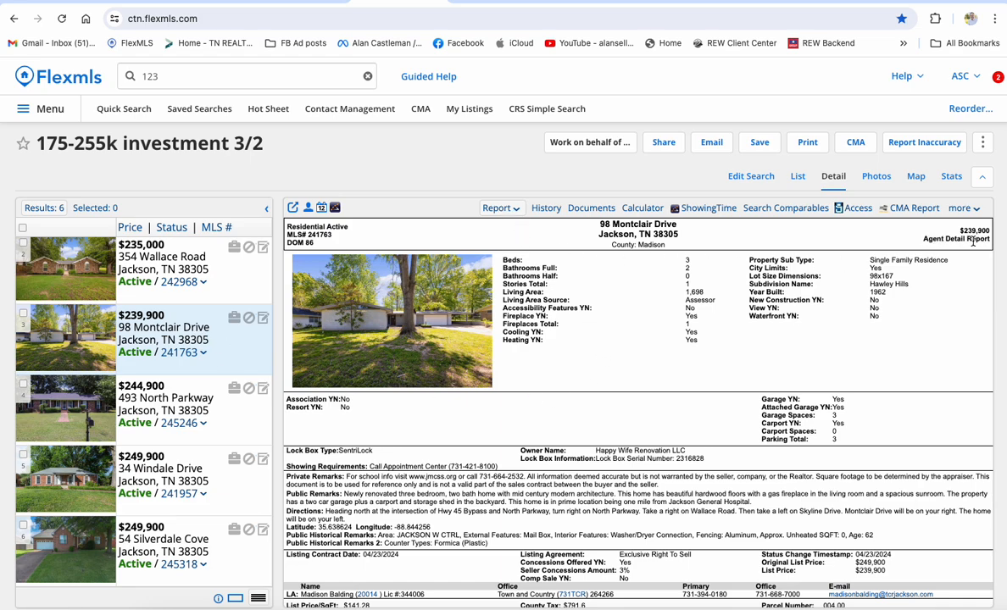
click(512, 212)
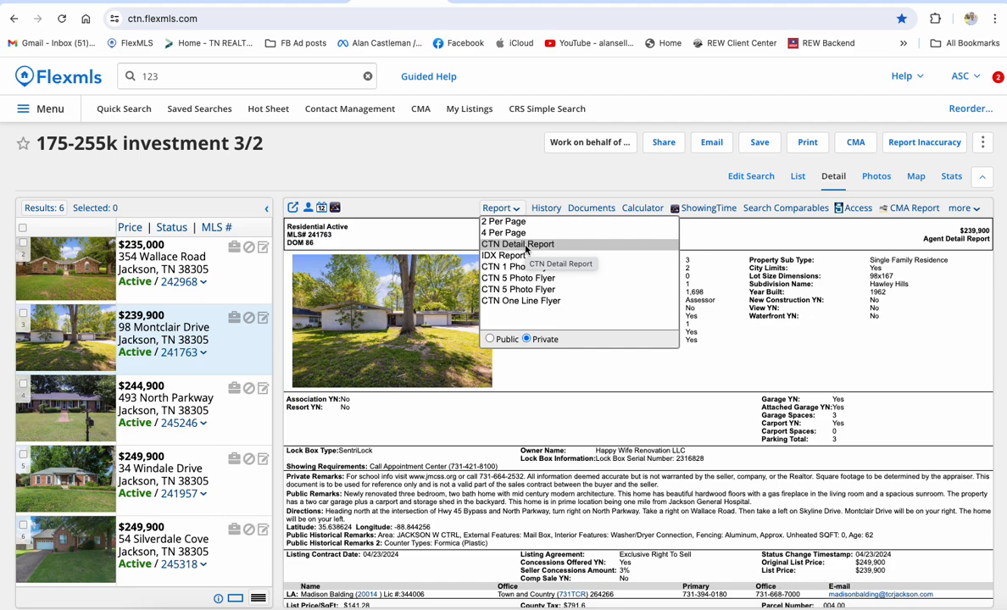
scroll(428, 329, down, 2)
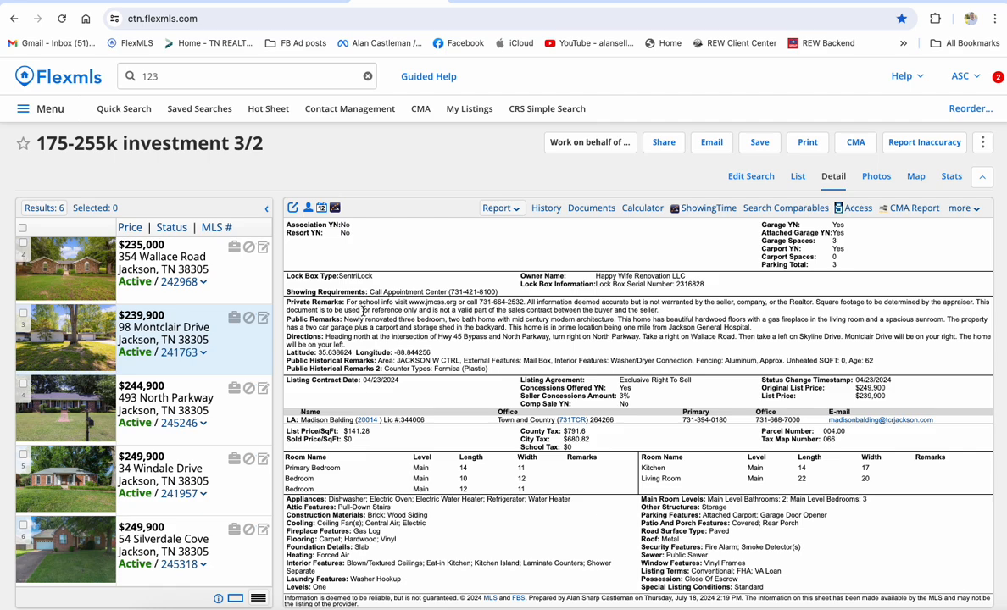
scroll(364, 314, up, 1)
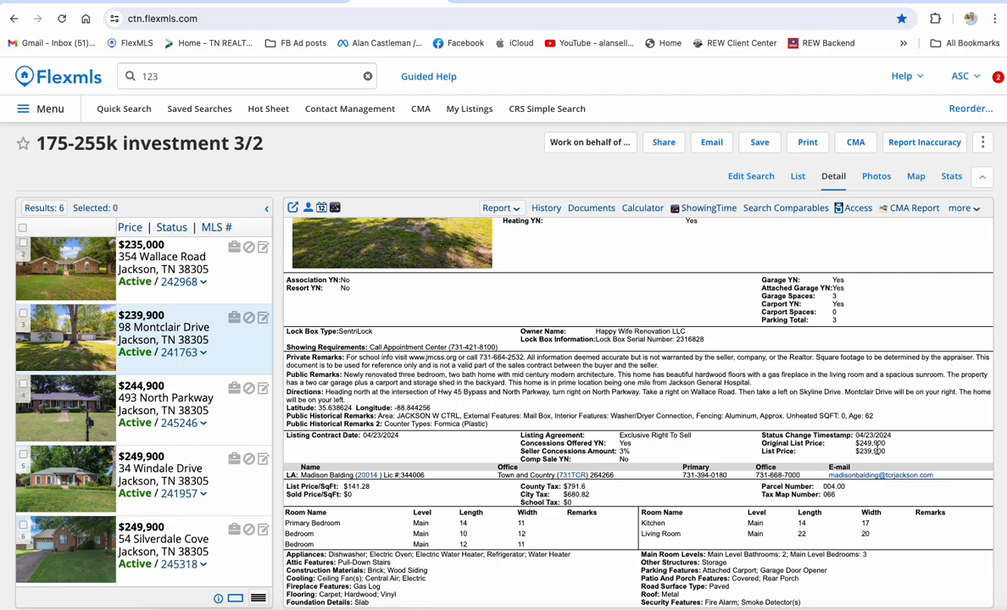
scroll(873, 443, up, 2)
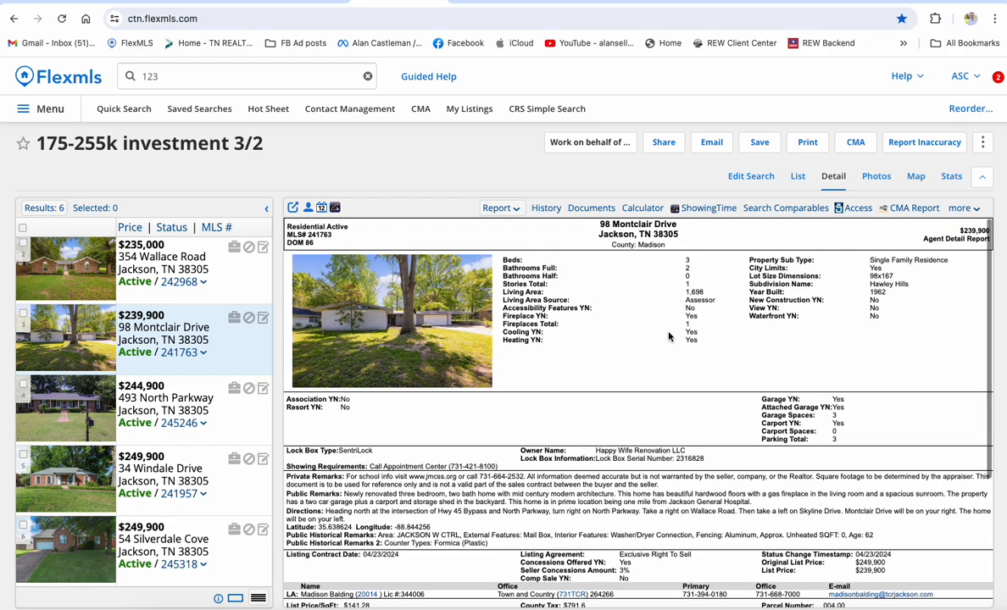
click(484, 208)
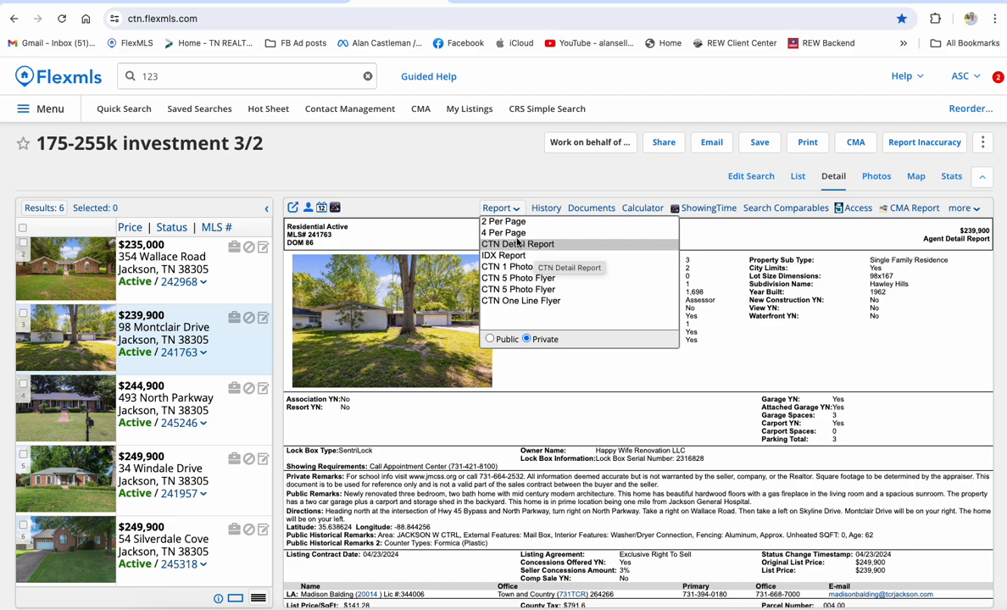
click(505, 211)
click(506, 213)
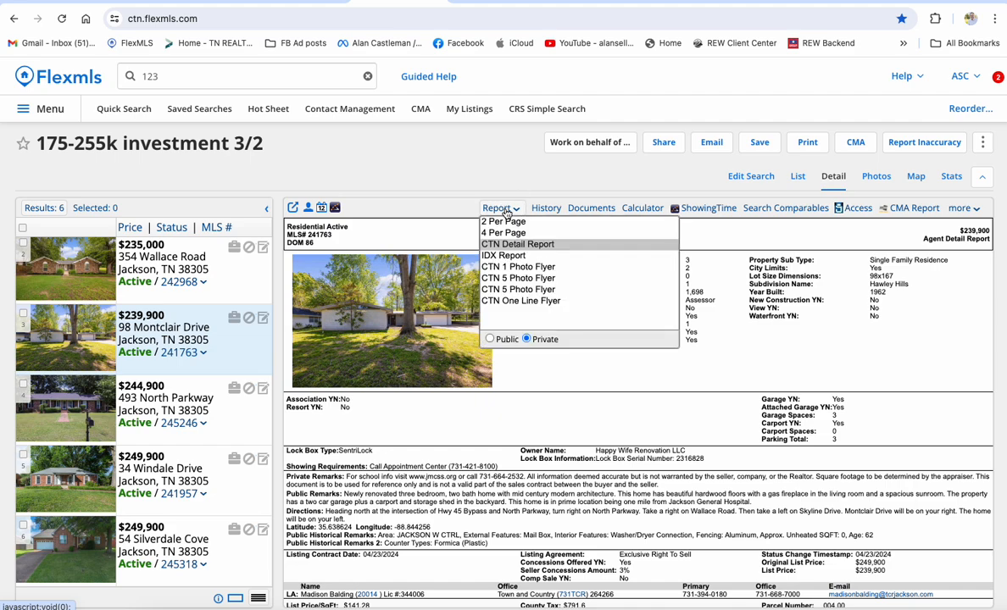
click(506, 212)
click(505, 212)
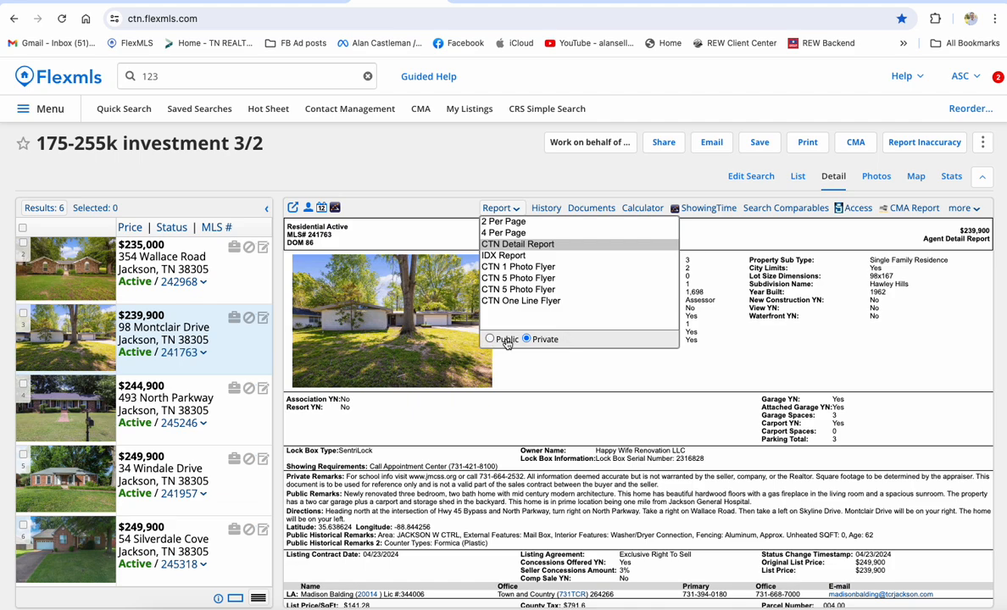
click(490, 339)
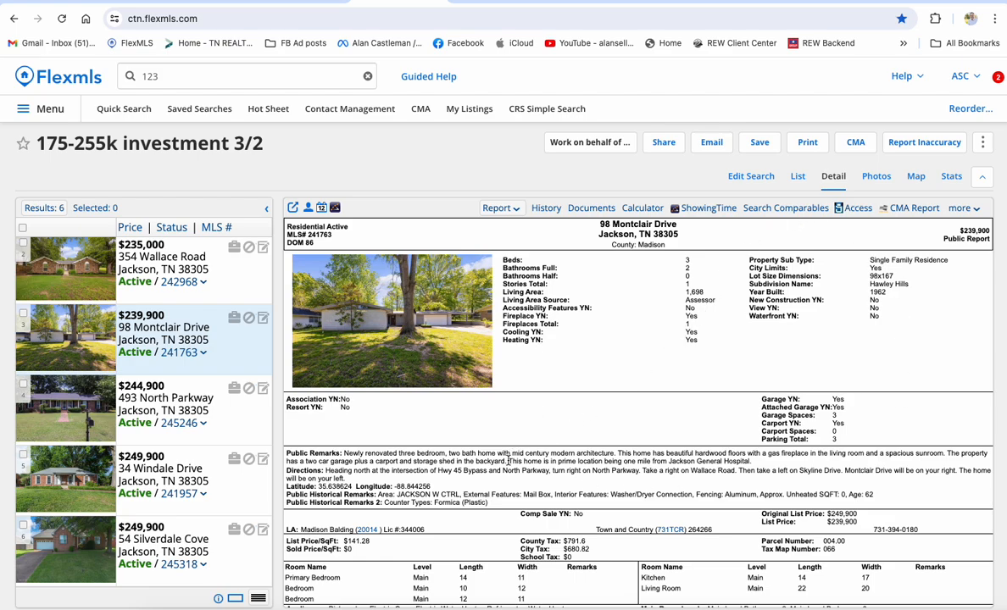
scroll(475, 424, down, 5)
scroll(512, 462, up, 1)
scroll(512, 462, down, 1)
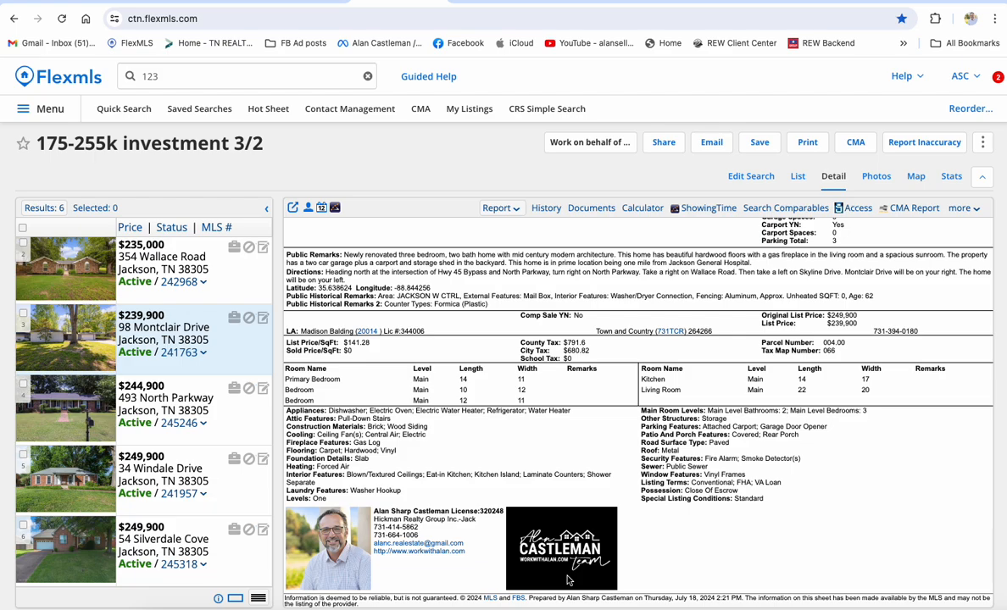
scroll(569, 580, up, 2)
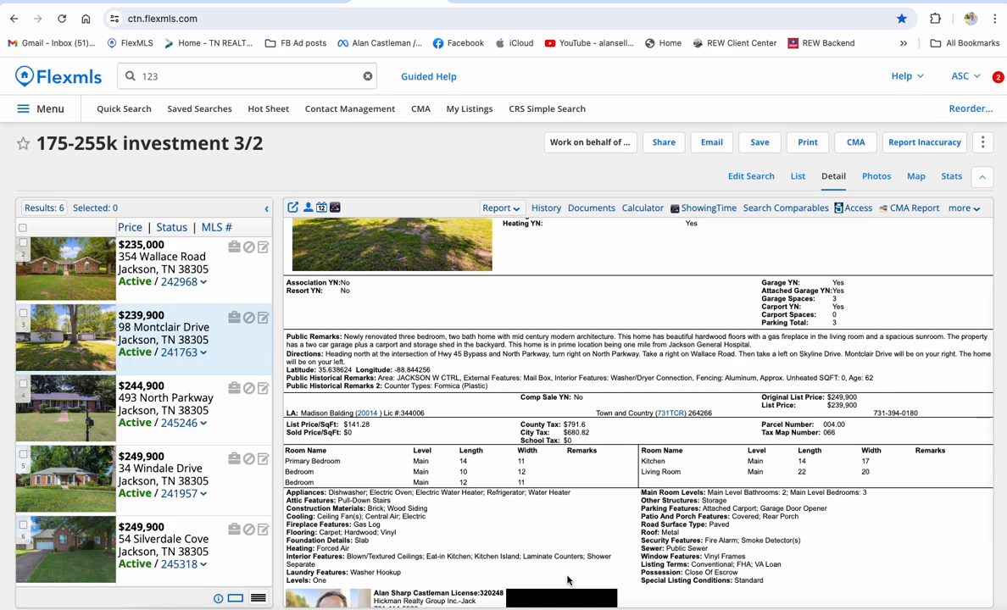
scroll(568, 580, down, 2)
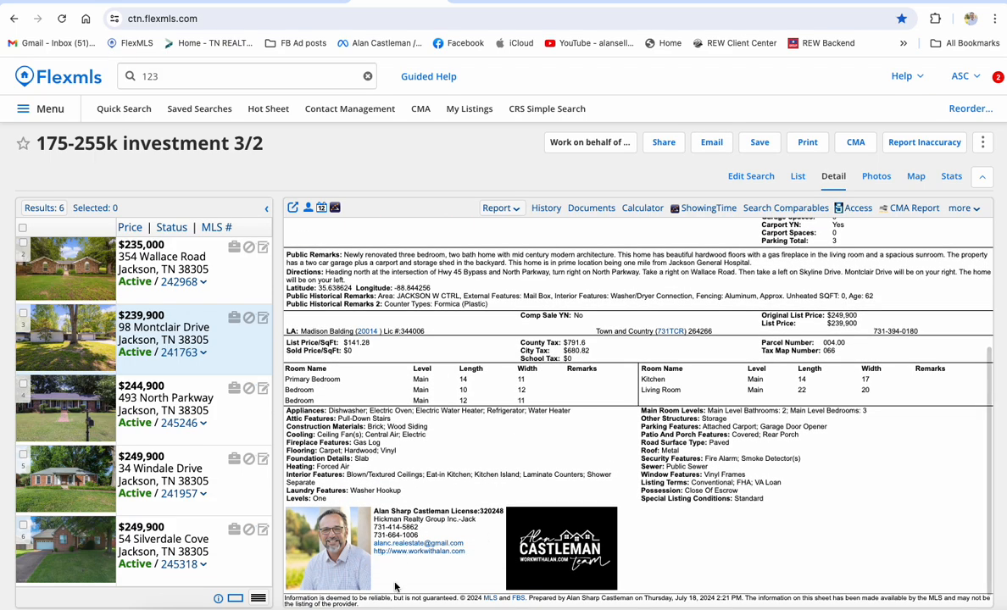
scroll(422, 579, up, 2)
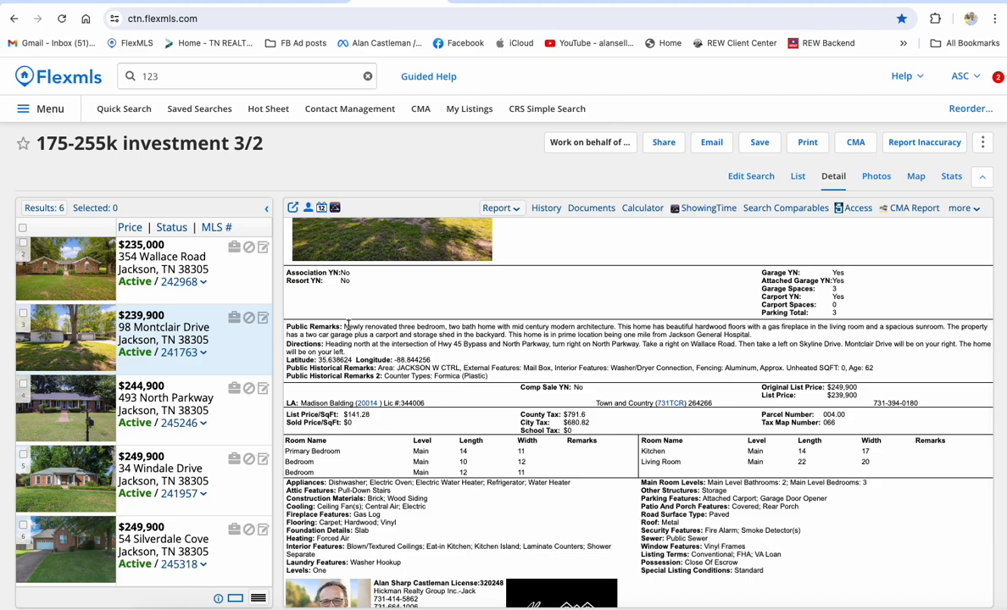
scroll(539, 377, up, 3)
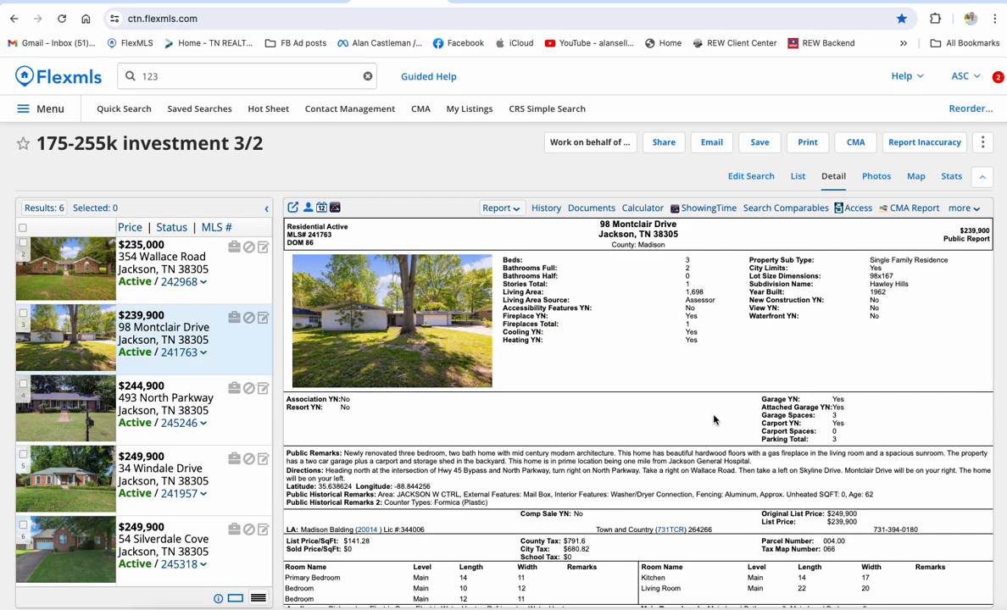
click(499, 208)
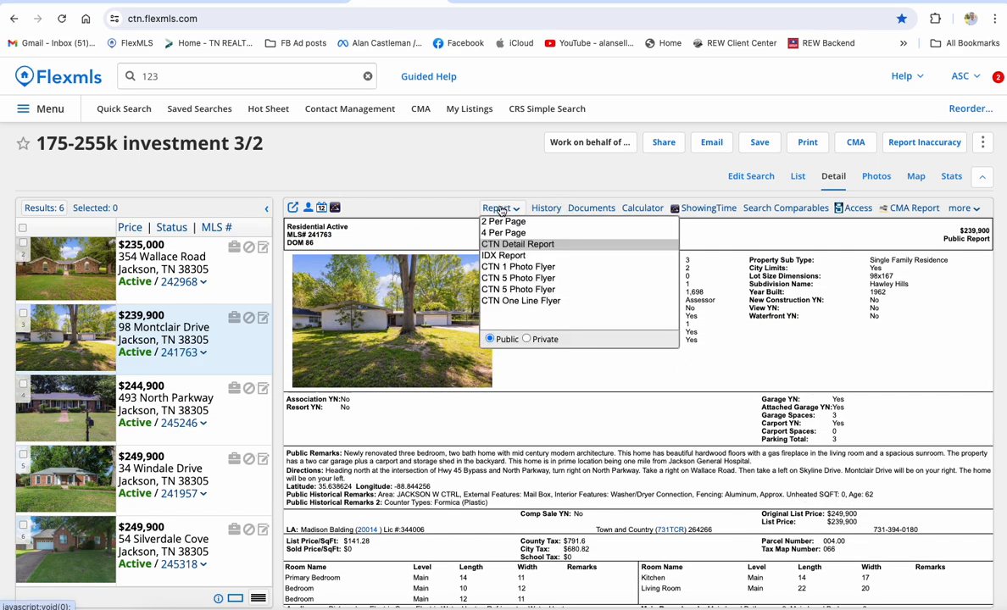
click(521, 339)
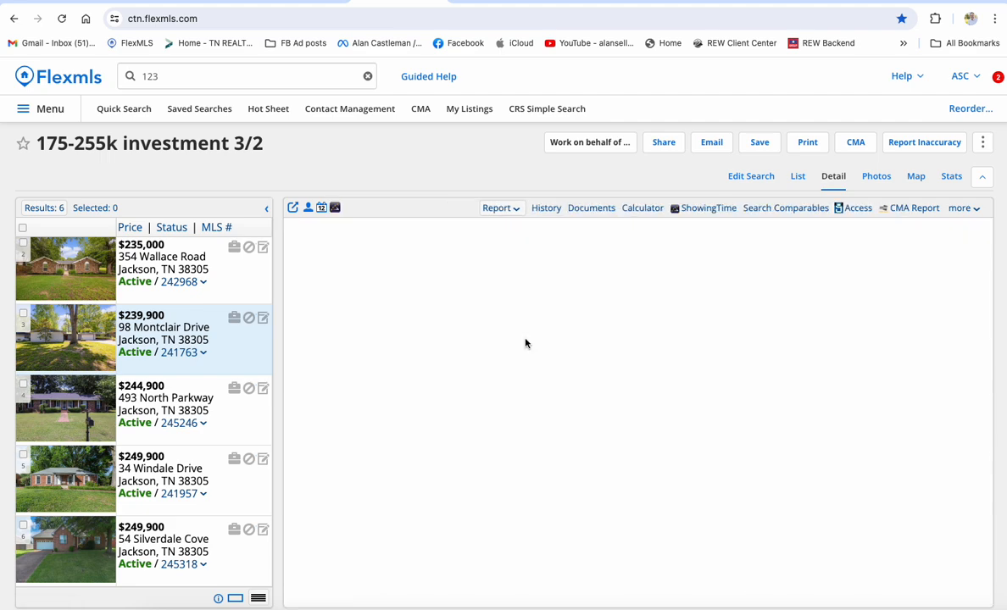
click(489, 210)
click(492, 339)
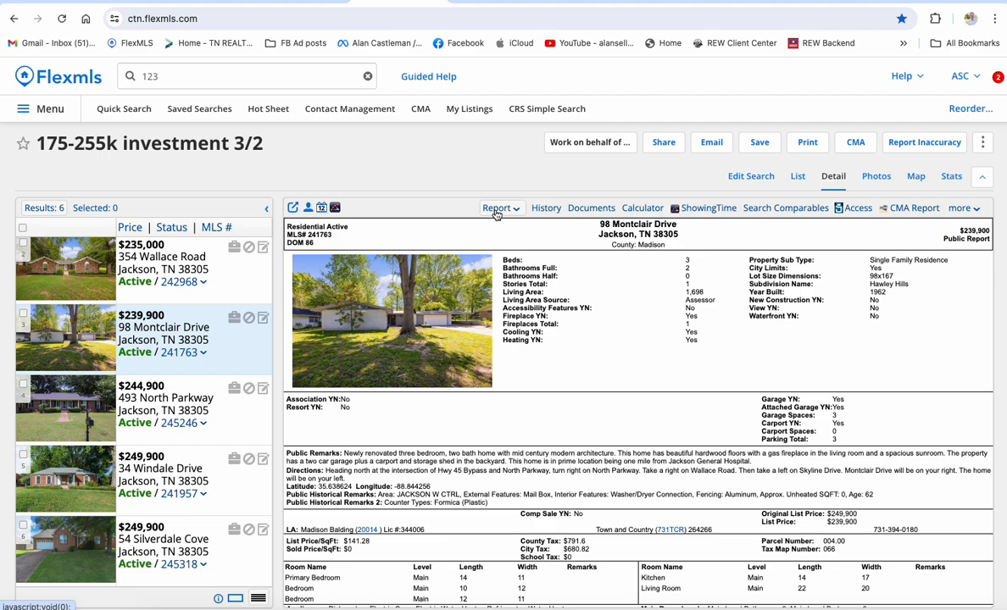
Show the listing as the CTN 1 Photo Flyer and review its photos, features and remarks.
click(497, 212)
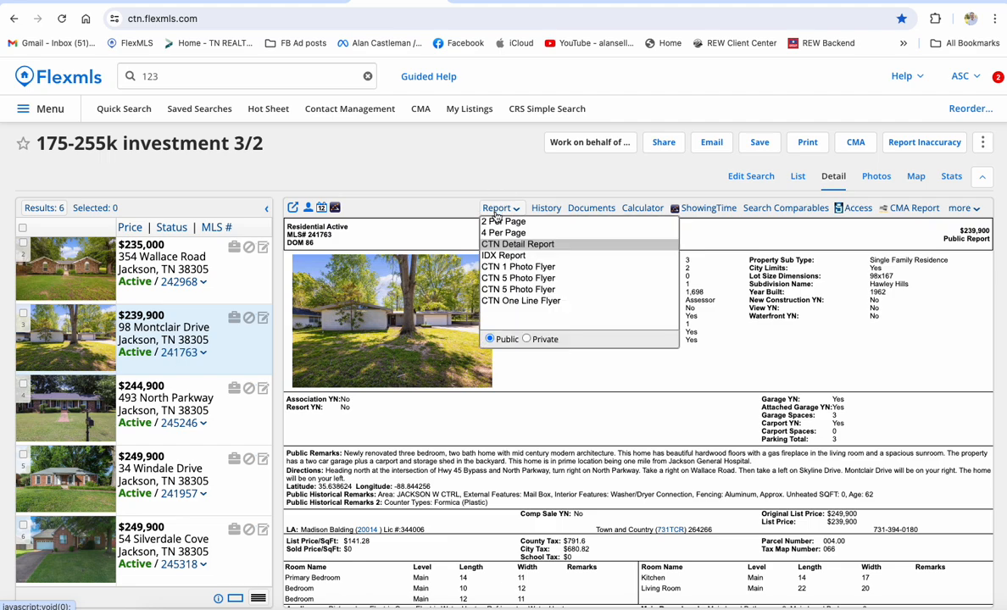
click(517, 279)
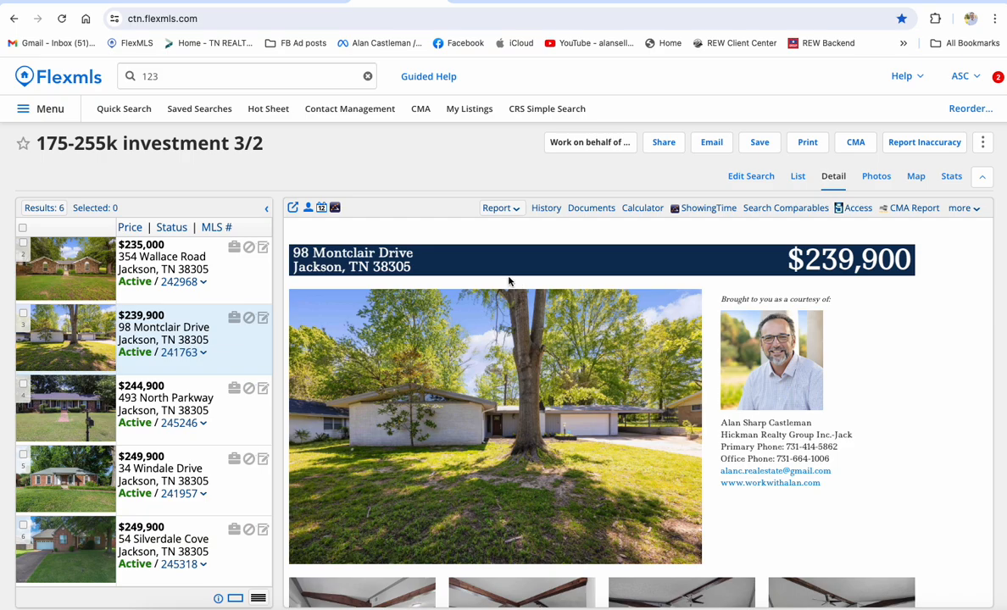
scroll(866, 372, down, 3)
scroll(867, 372, down, 4)
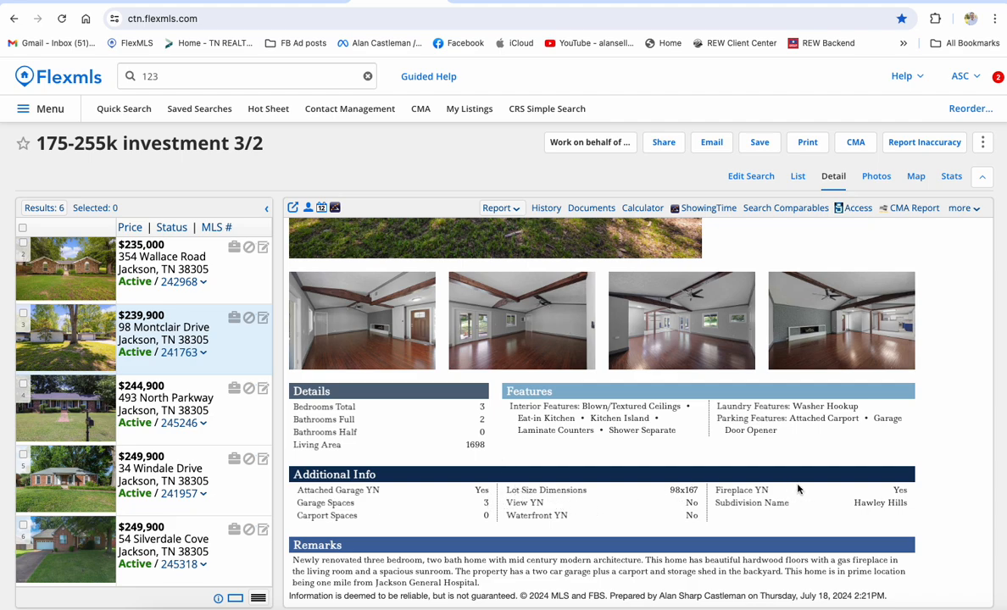
scroll(865, 513, up, 3)
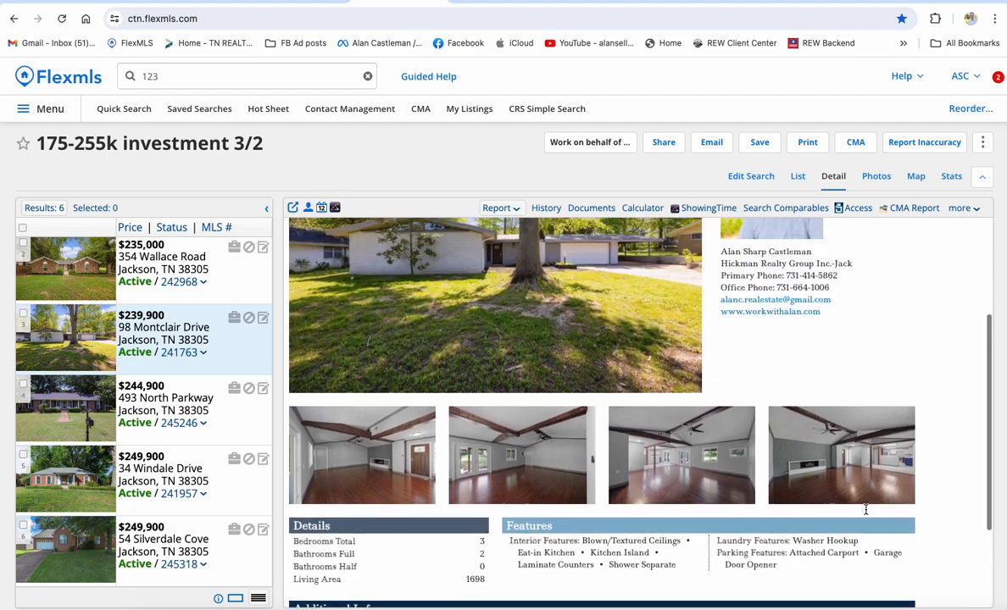
scroll(781, 407, up, 2)
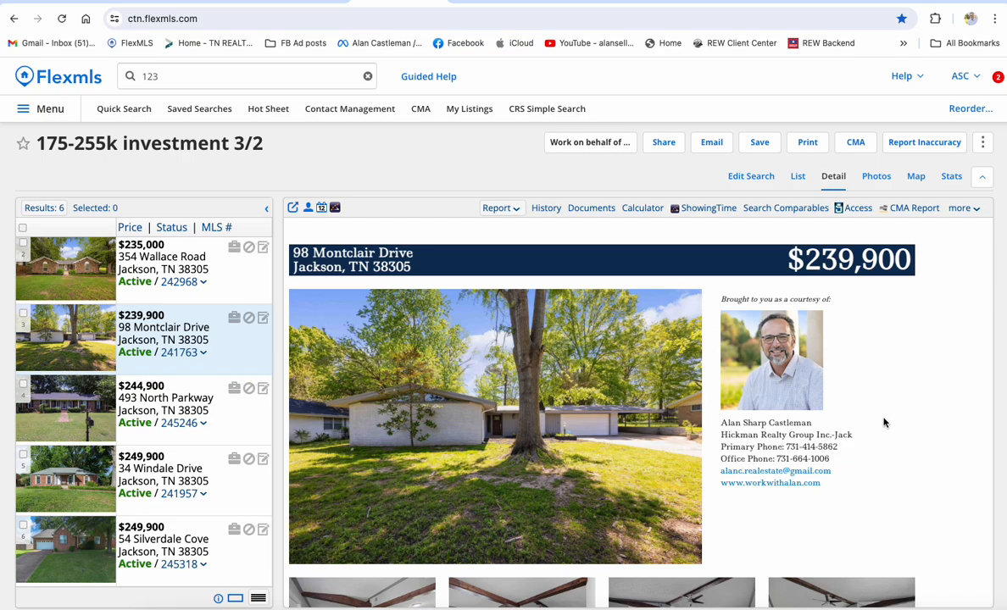
scroll(882, 421, down, 5)
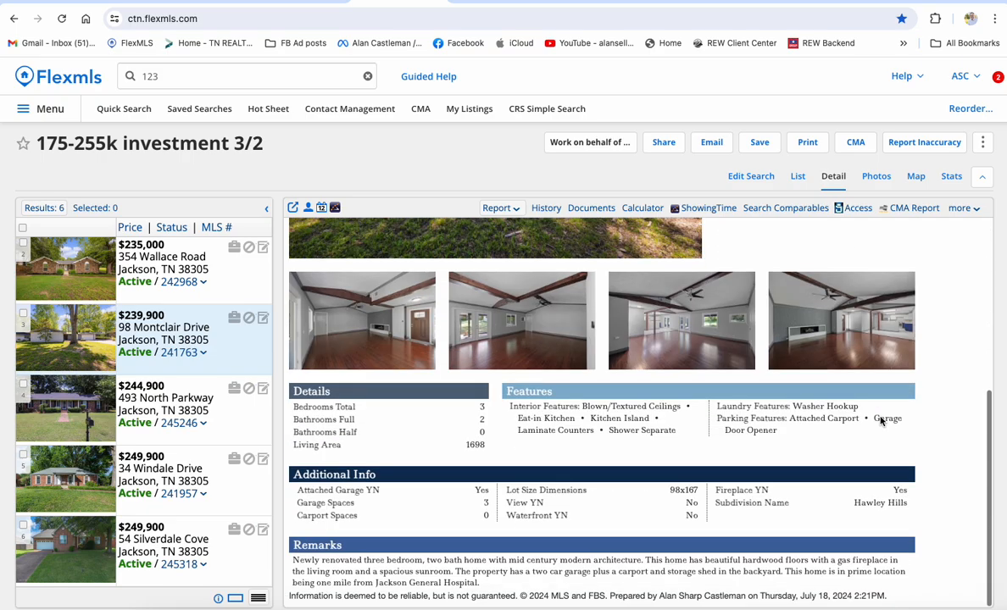
scroll(880, 415, up, 5)
scroll(881, 417, down, 5)
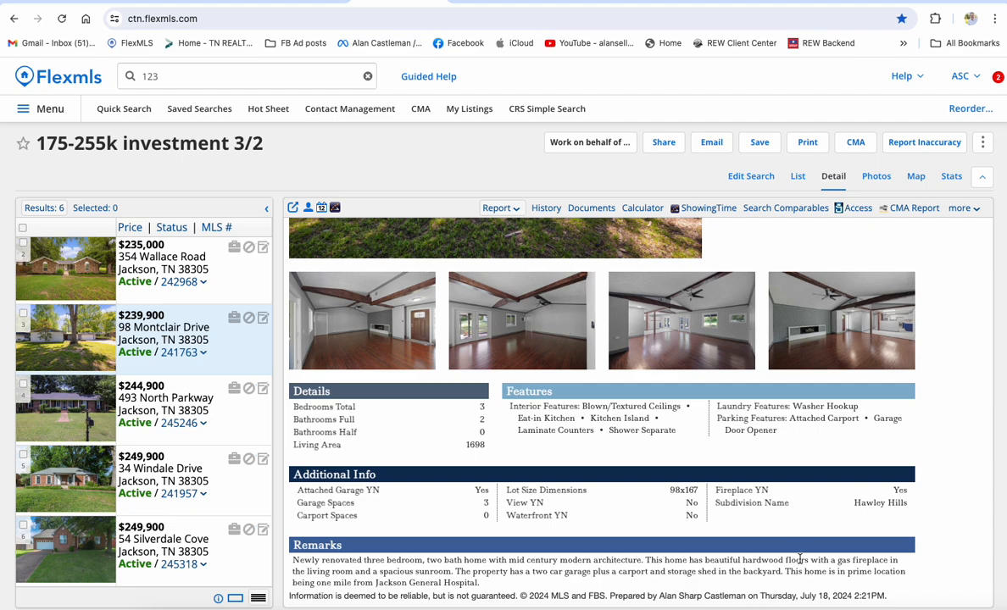
scroll(800, 559, up, 5)
Reload the CTN 1 Photo Flyer, then switch the listing to the CTN Detail Report.
click(500, 209)
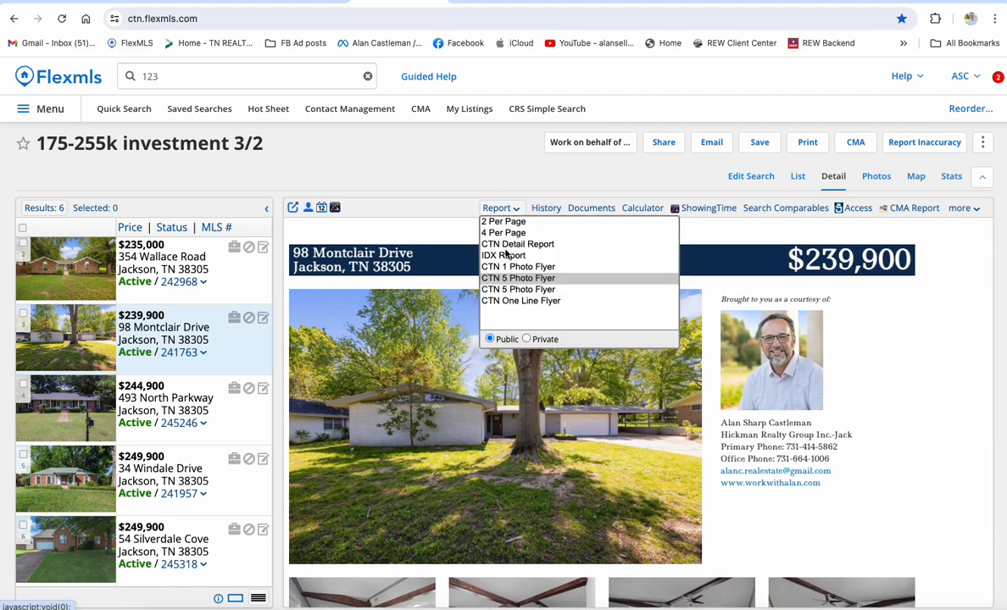
click(483, 266)
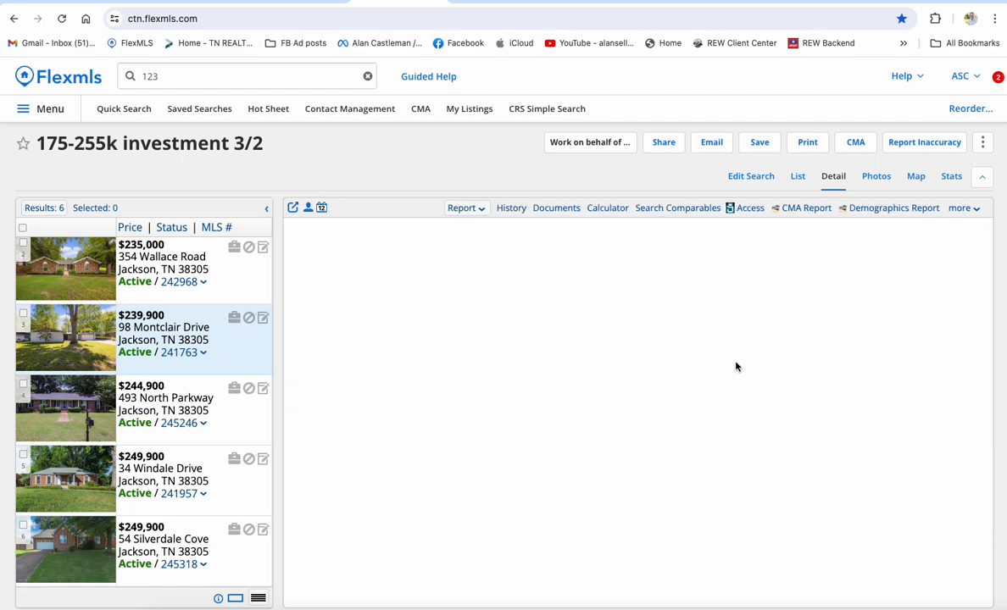
scroll(811, 377, down, 3)
scroll(812, 377, up, 3)
click(491, 208)
click(516, 244)
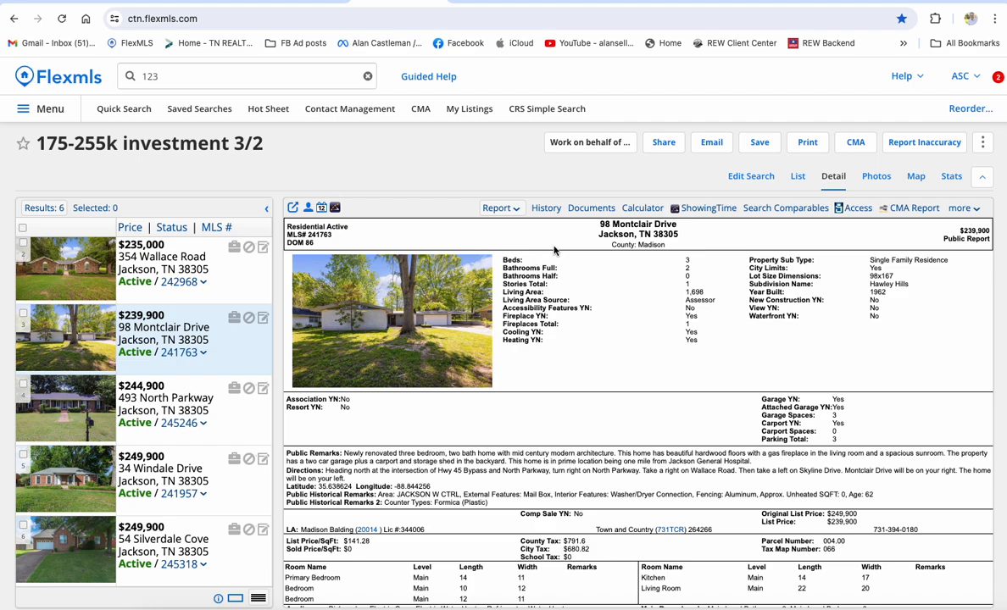
Show all six search results as a table.
click(798, 176)
click(834, 177)
click(798, 177)
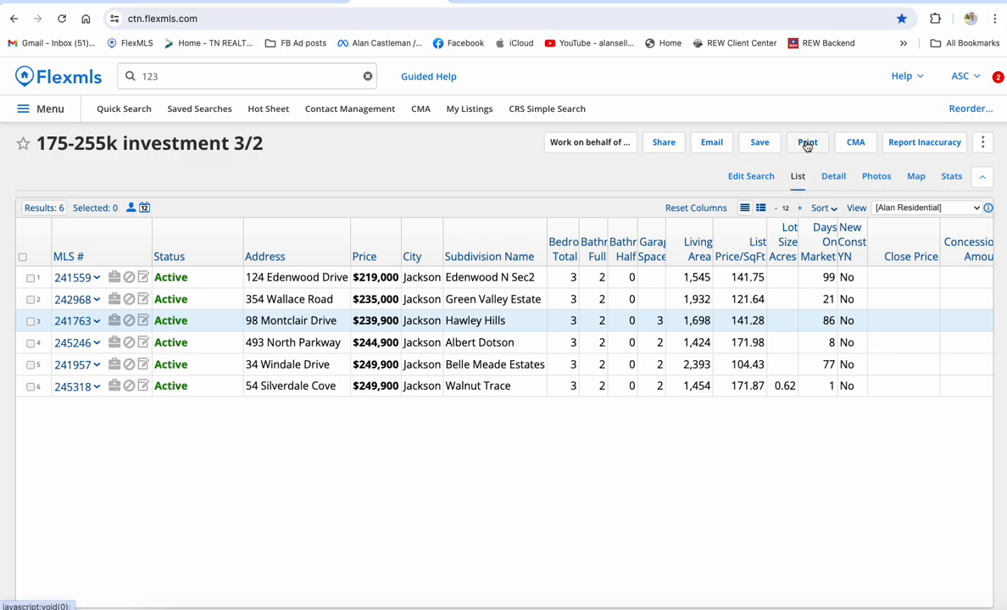
Set the print-or-email options for all 6 results to the Private CTN Detail Report version.
click(806, 144)
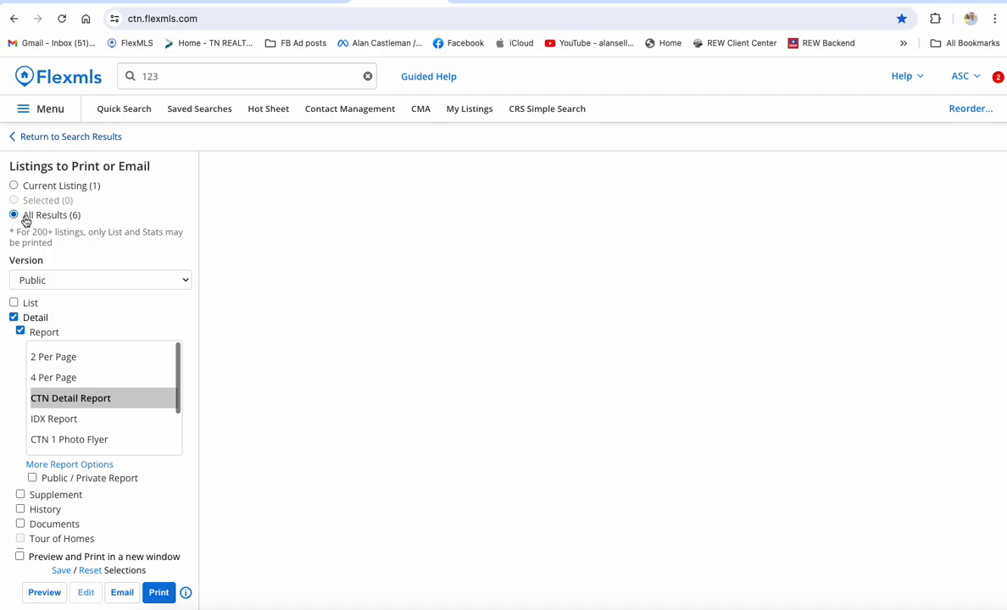
click(45, 280)
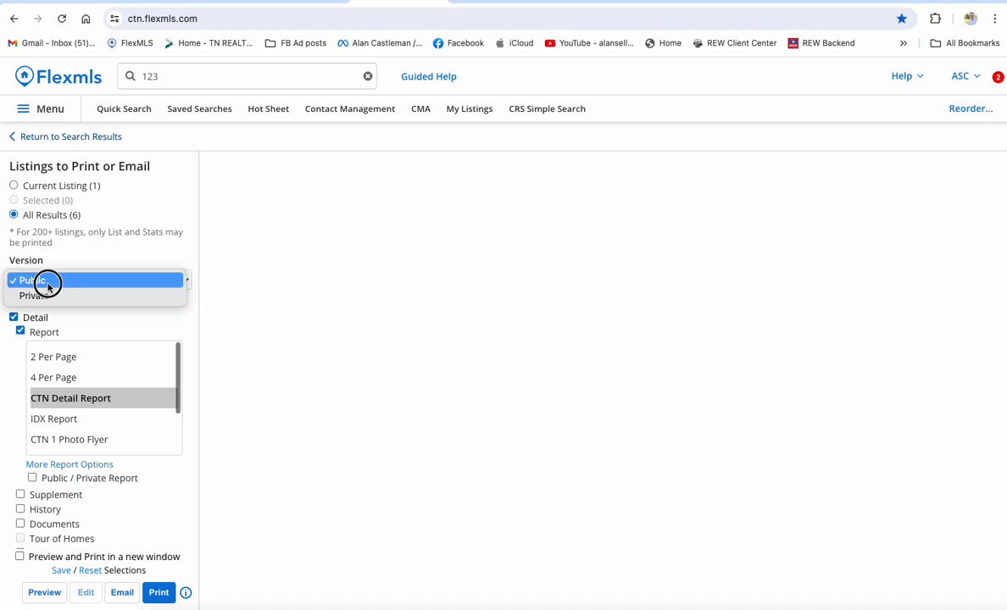
click(48, 296)
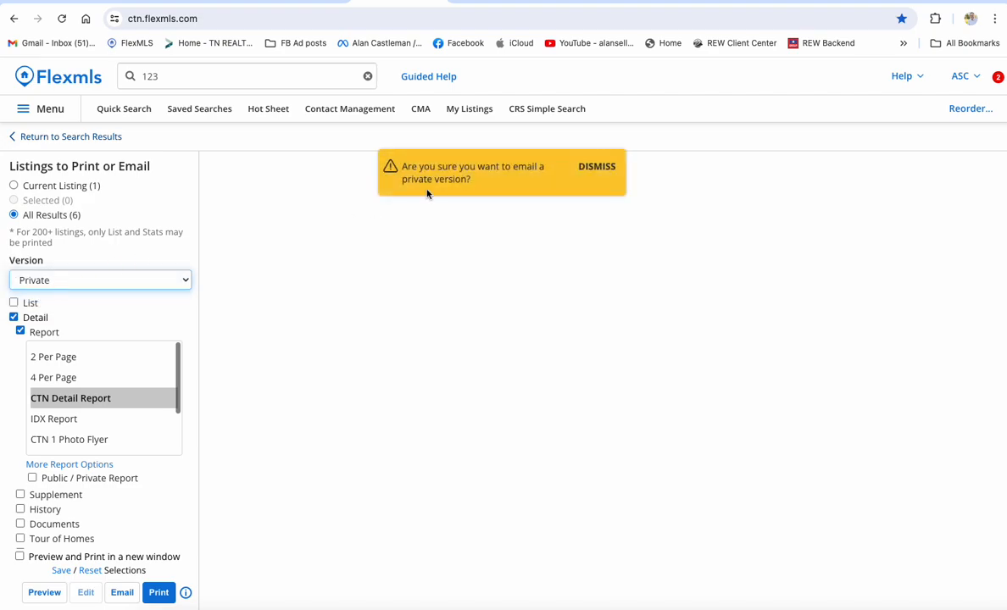
click(585, 168)
click(128, 275)
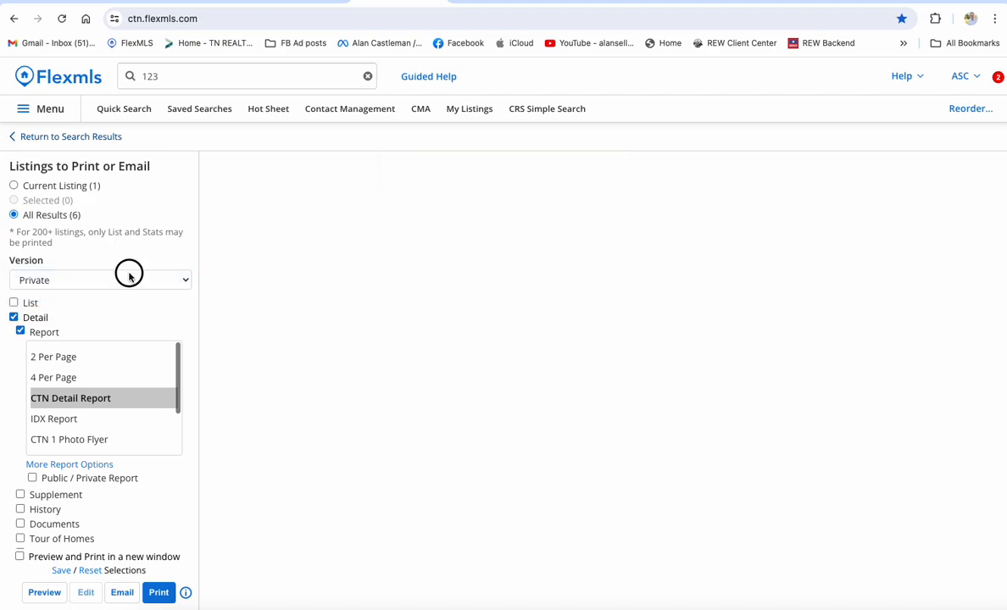
click(128, 264)
click(123, 283)
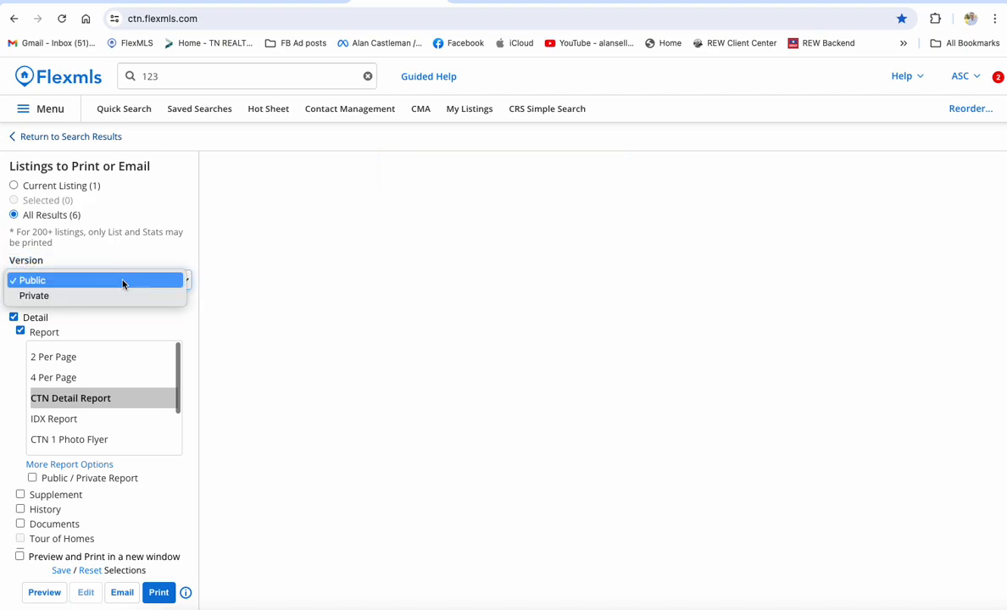
click(99, 296)
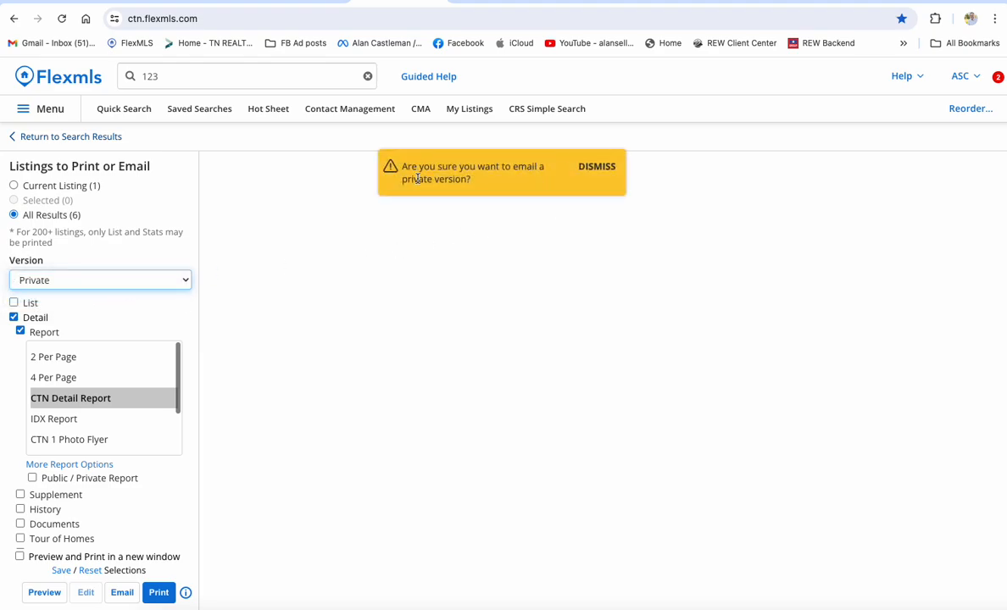
click(588, 166)
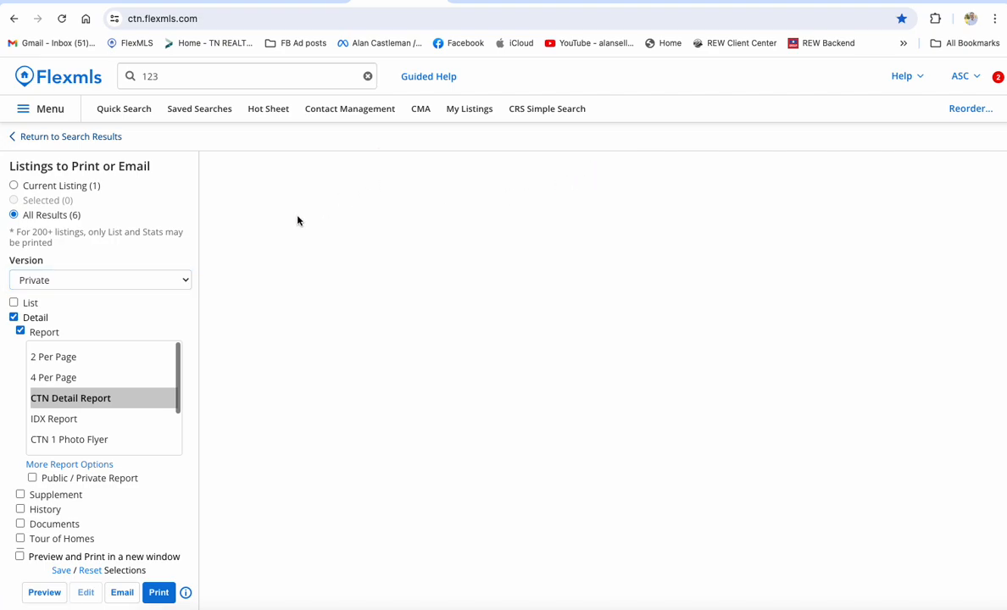
Set the printout to List only, without Detail or Photos, and return to the six results.
click(14, 318)
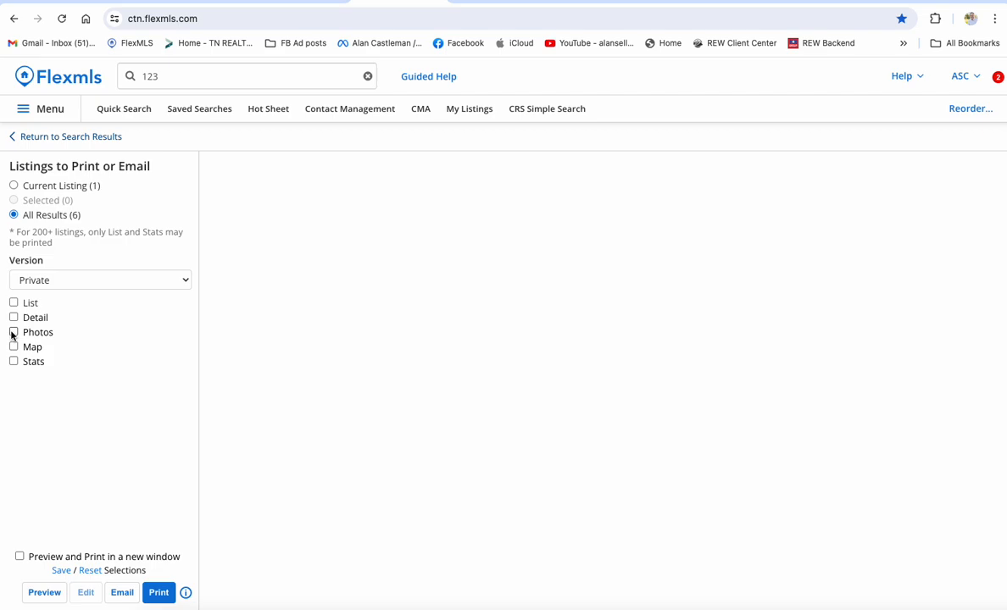
click(14, 332)
click(13, 332)
click(14, 332)
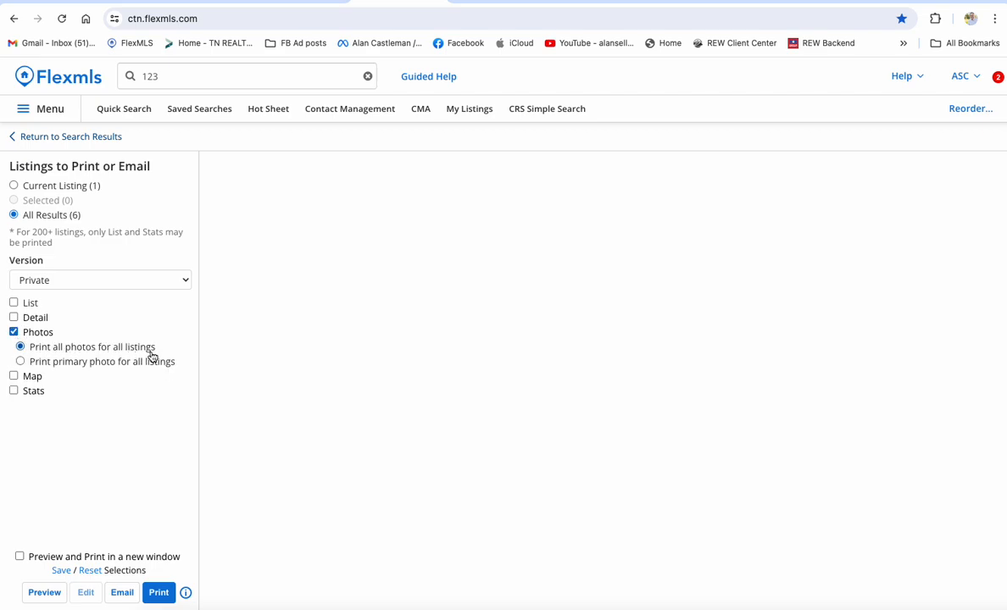
click(13, 332)
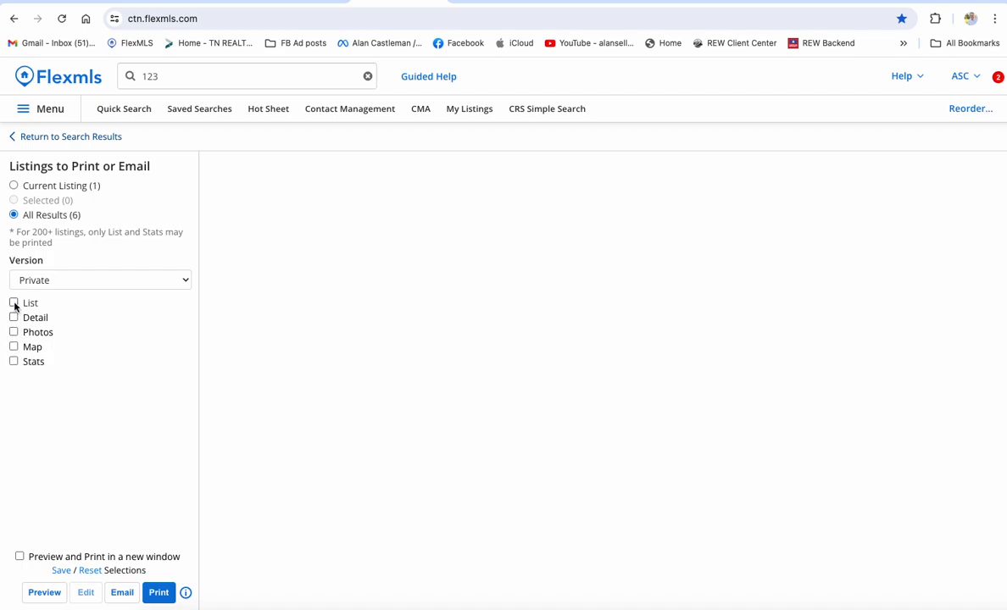
click(14, 303)
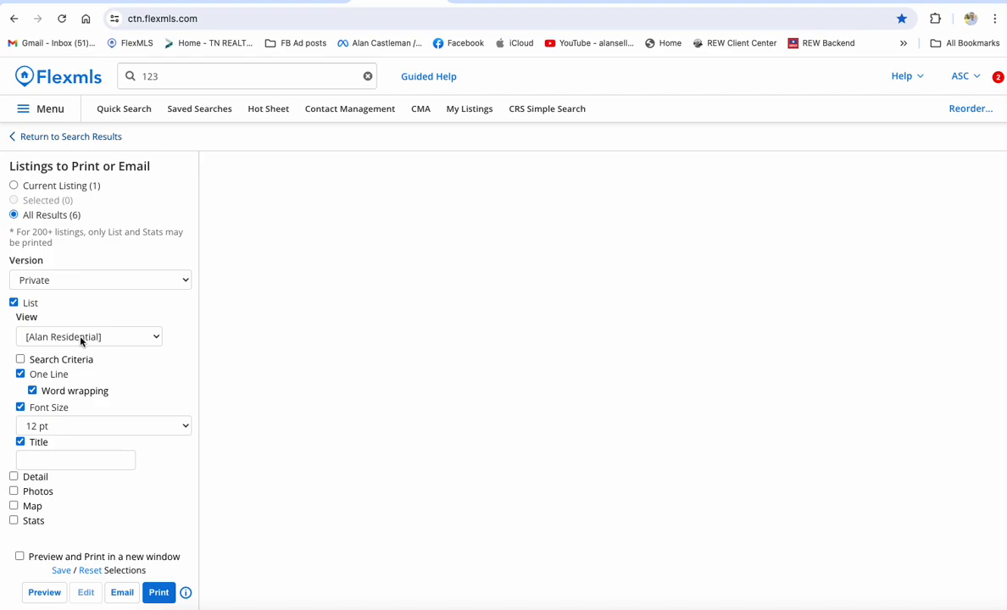
click(81, 136)
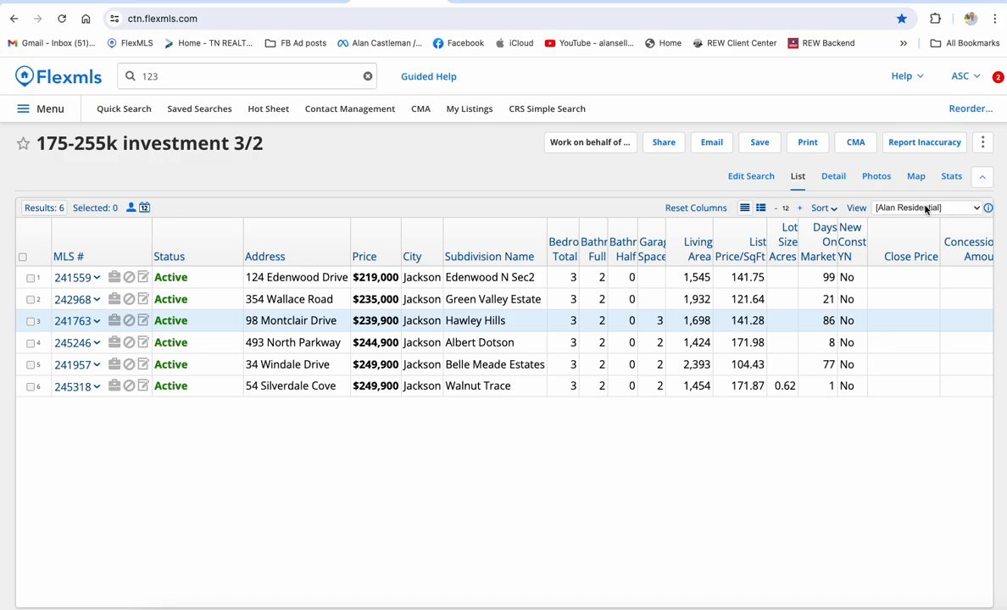
click(898, 209)
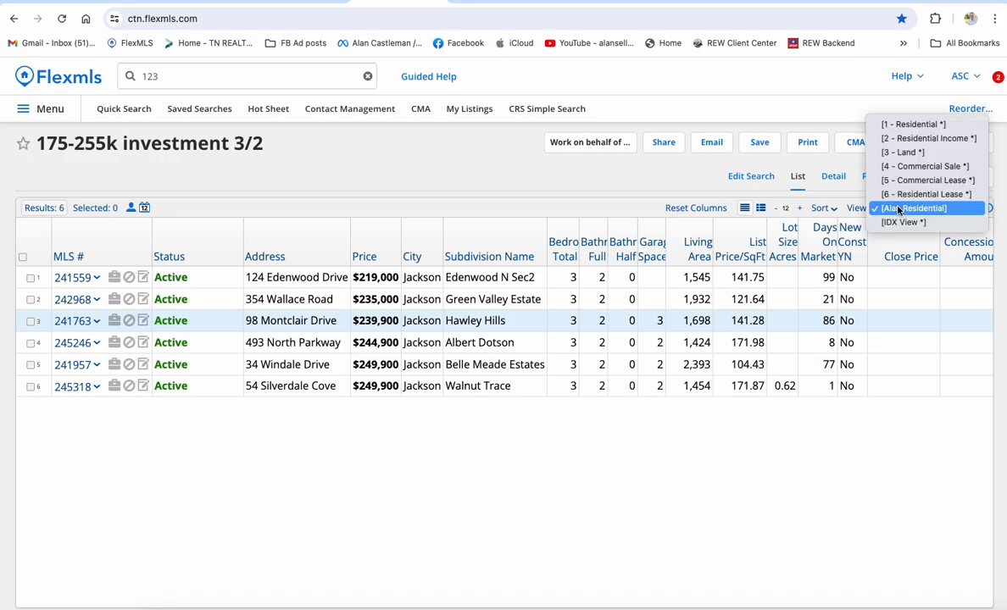
click(917, 126)
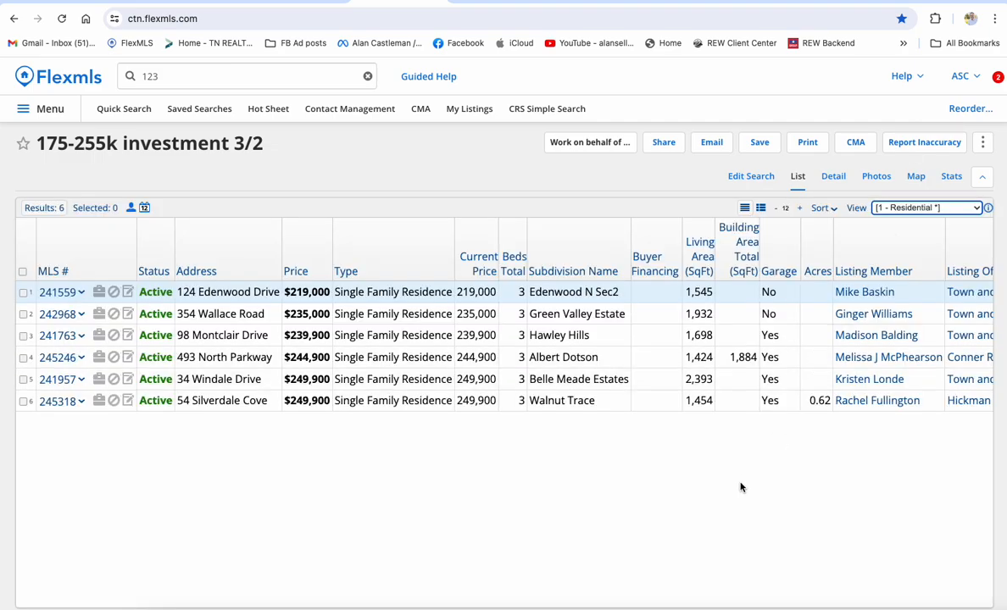
scroll(740, 488, right, 3)
scroll(739, 487, left, 3)
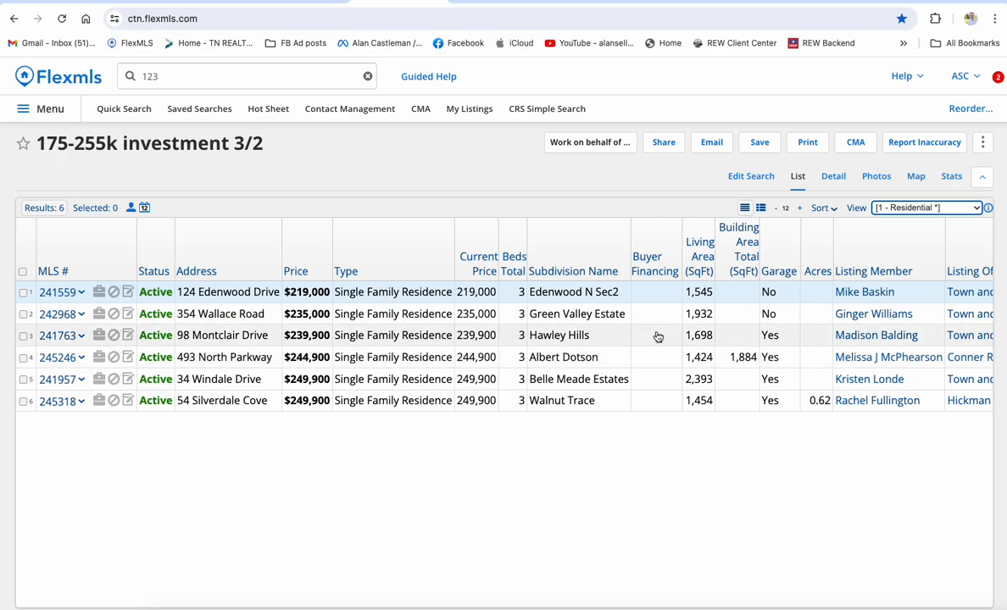
click(920, 207)
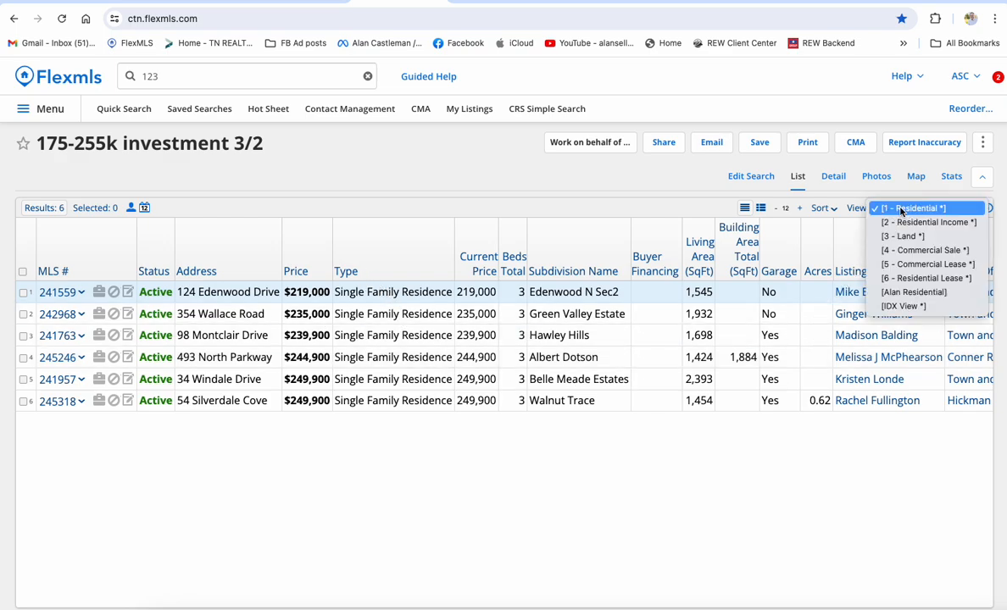
click(906, 293)
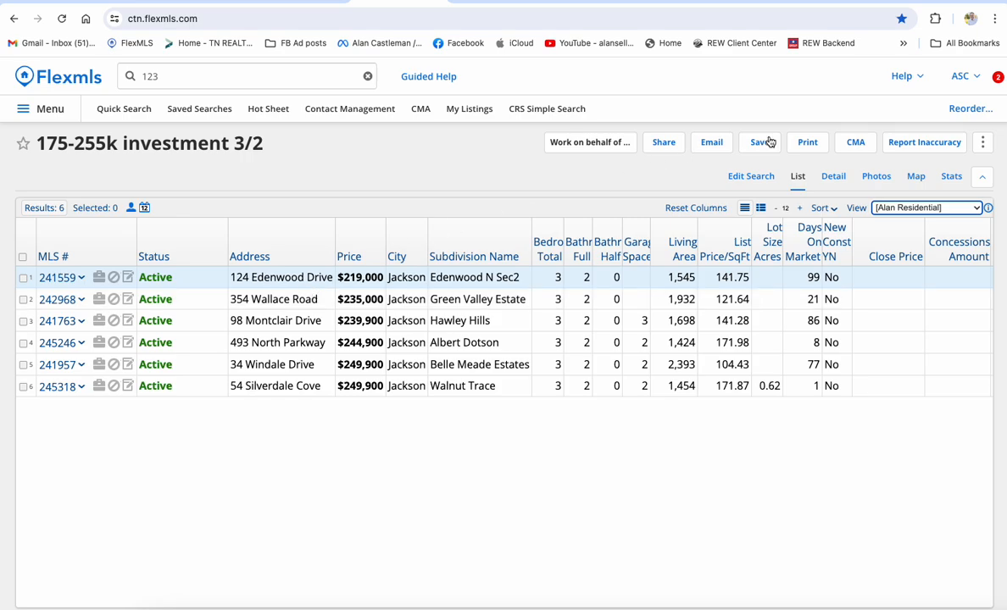
Reopen print options for the six results with the Private version chosen.
click(799, 144)
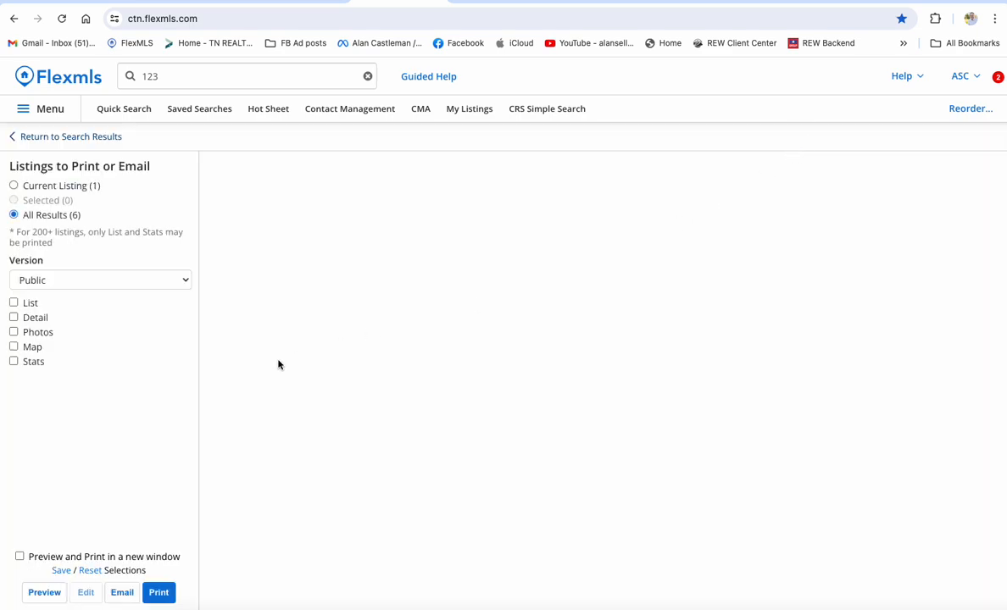
click(13, 317)
click(30, 280)
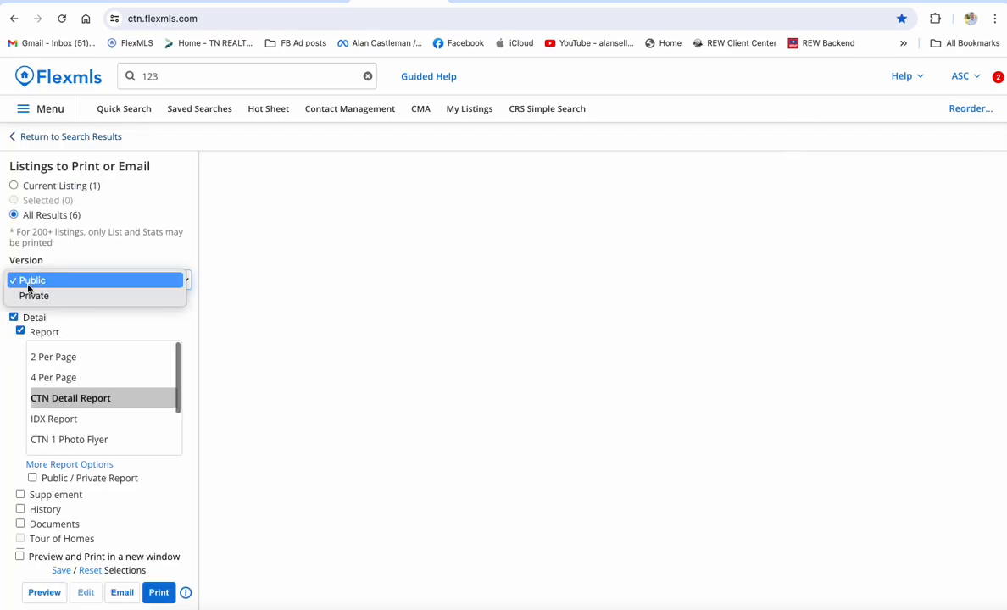
click(34, 296)
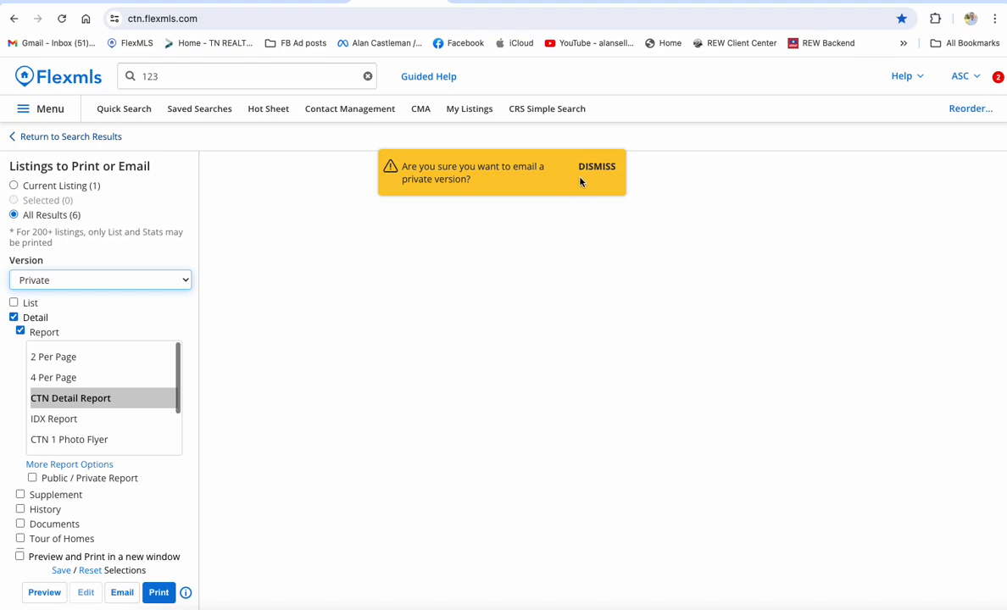
click(589, 173)
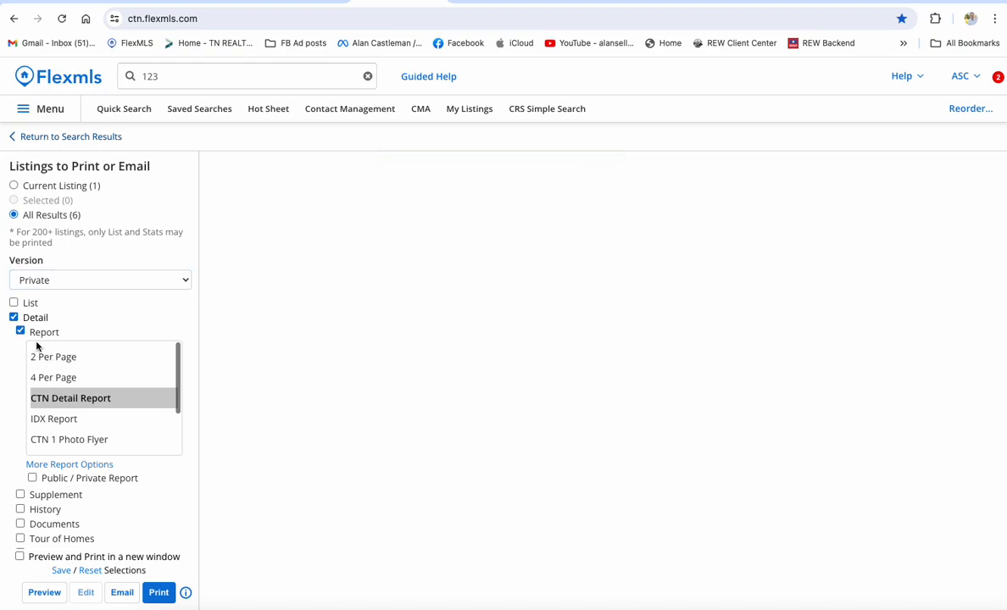
Replace Detail output with a List using the Alan Residential saved view.
click(14, 317)
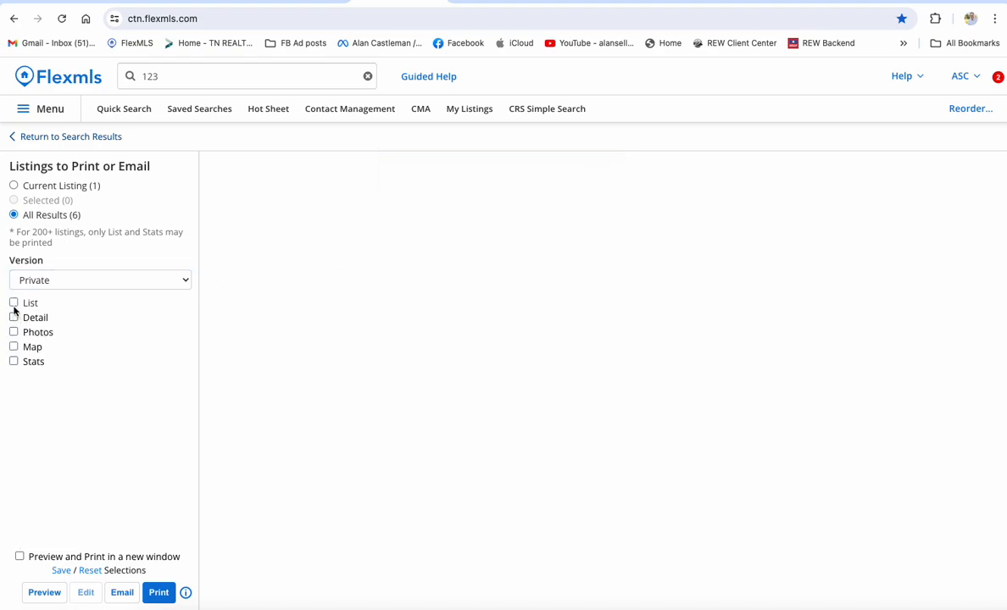
click(13, 304)
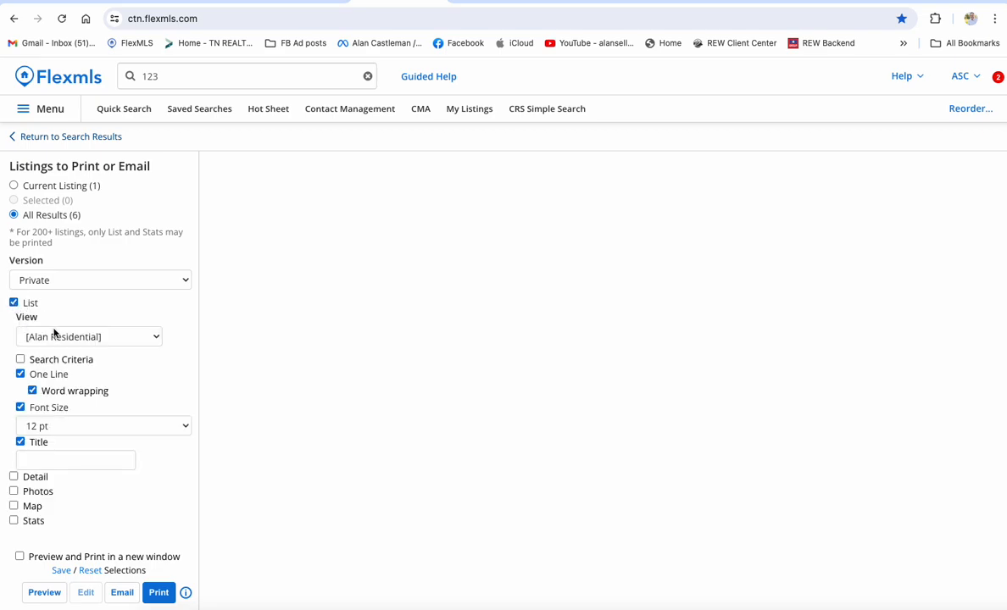
click(100, 338)
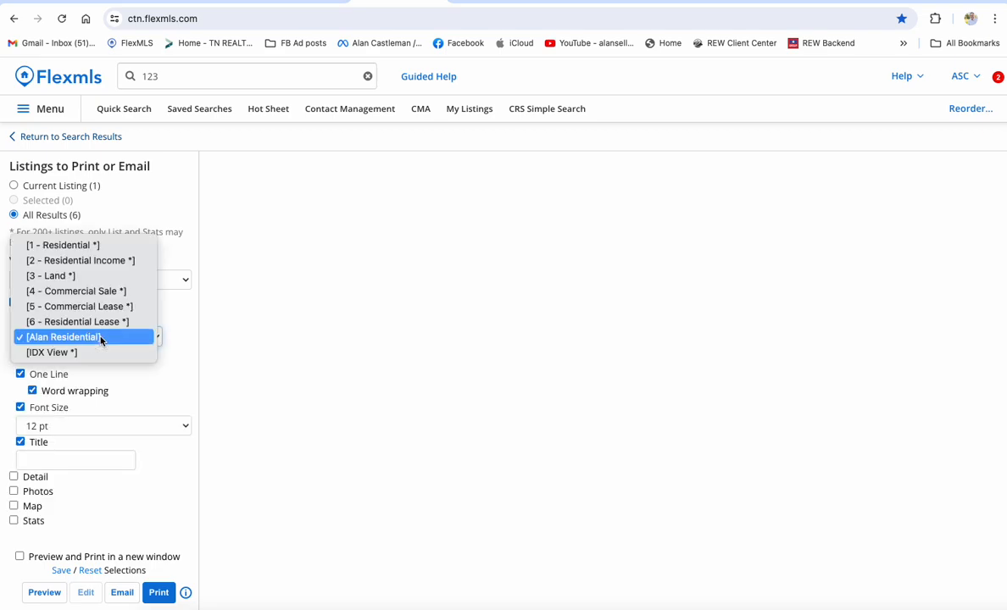
click(101, 337)
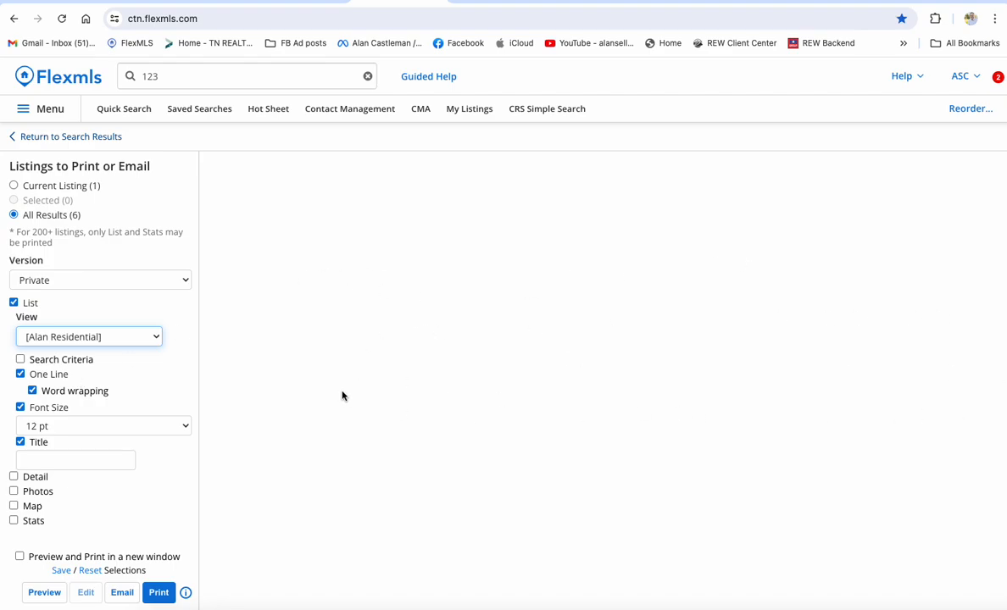
Preview the one-line 12 pt list with word wrapping off, then re-enable word wrapping.
click(33, 392)
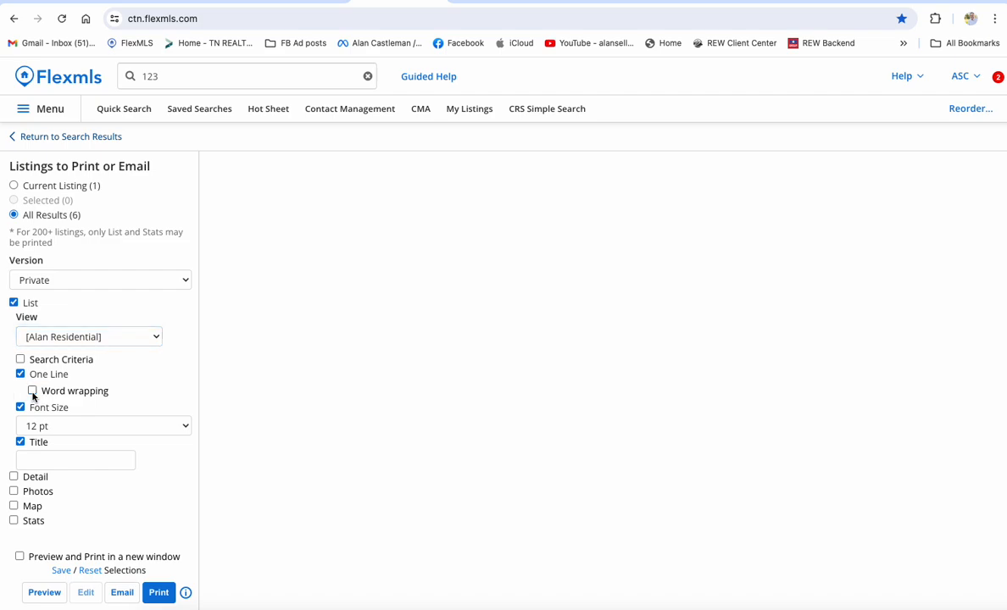
click(44, 593)
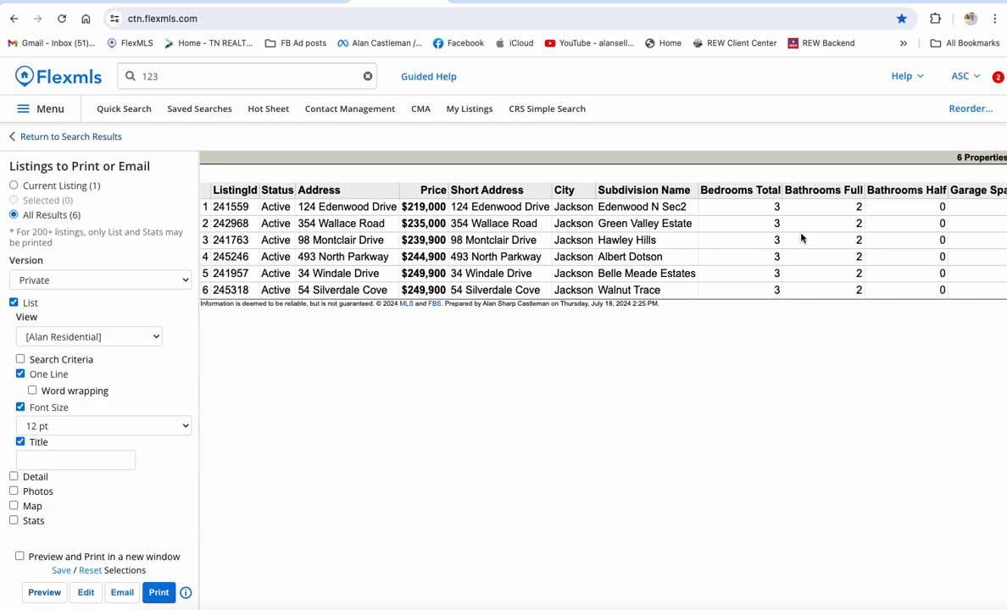
scroll(742, 215, right, 5)
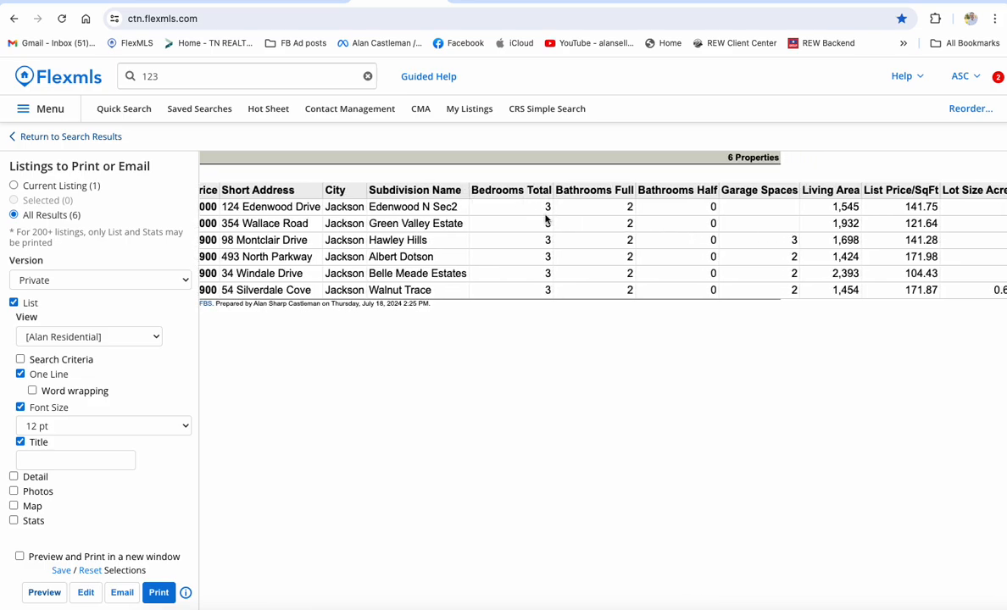
scroll(500, 211, right, 13)
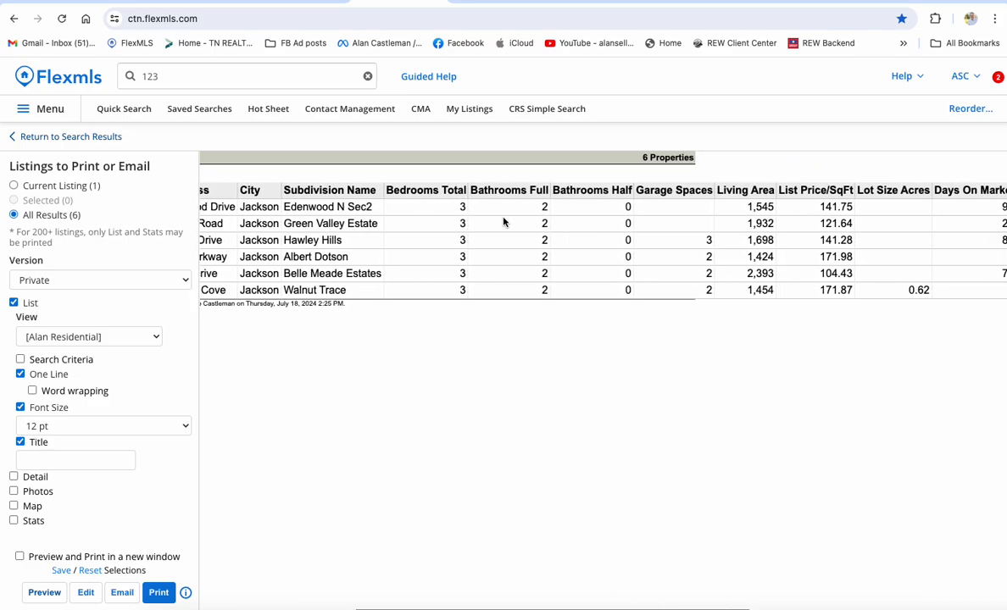
scroll(503, 218, left, 13)
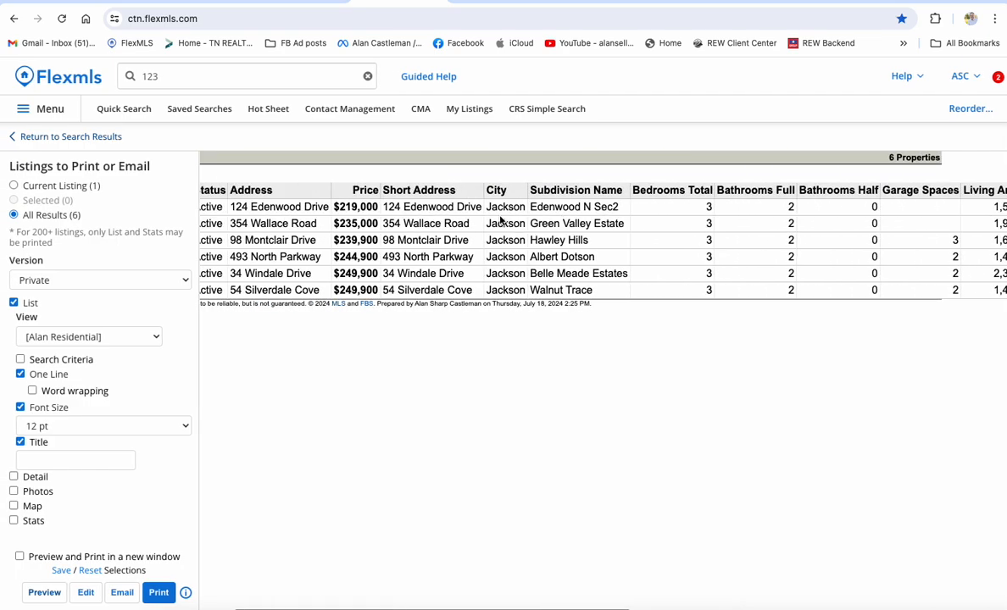
click(33, 391)
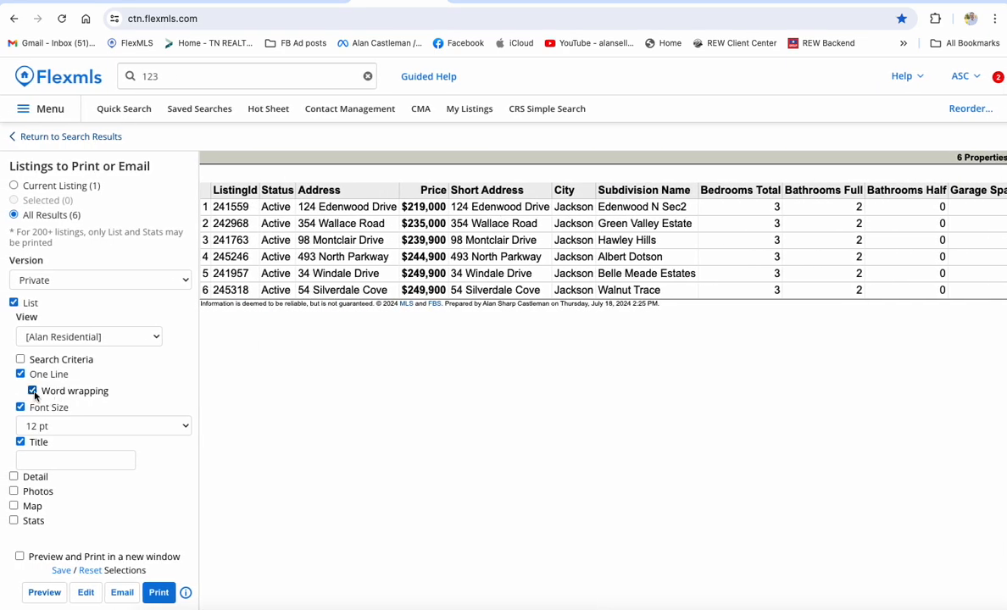
Preview the word-wrapped 12 pt list of six listings, scrolling across the table.
click(44, 592)
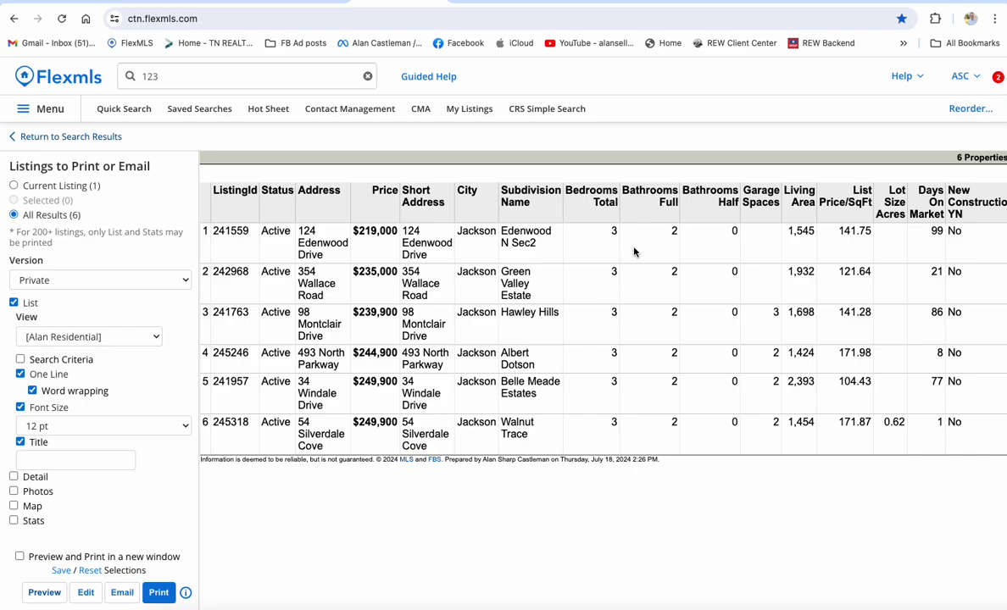
scroll(634, 251, right, 5)
scroll(633, 252, left, 5)
Enlarge the list font to 14 pt and preview the wrapped table again.
click(44, 428)
click(37, 457)
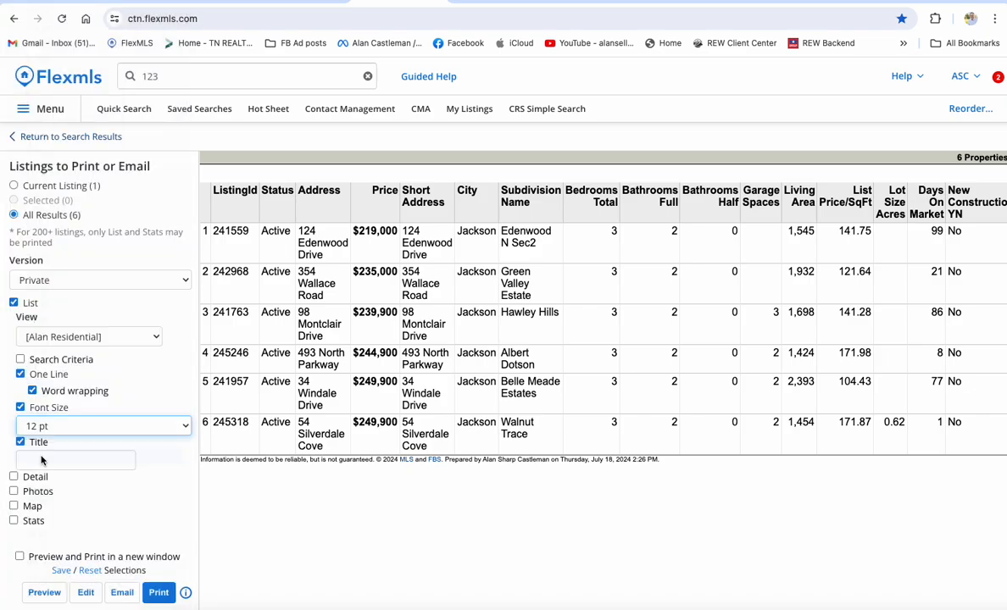
click(44, 591)
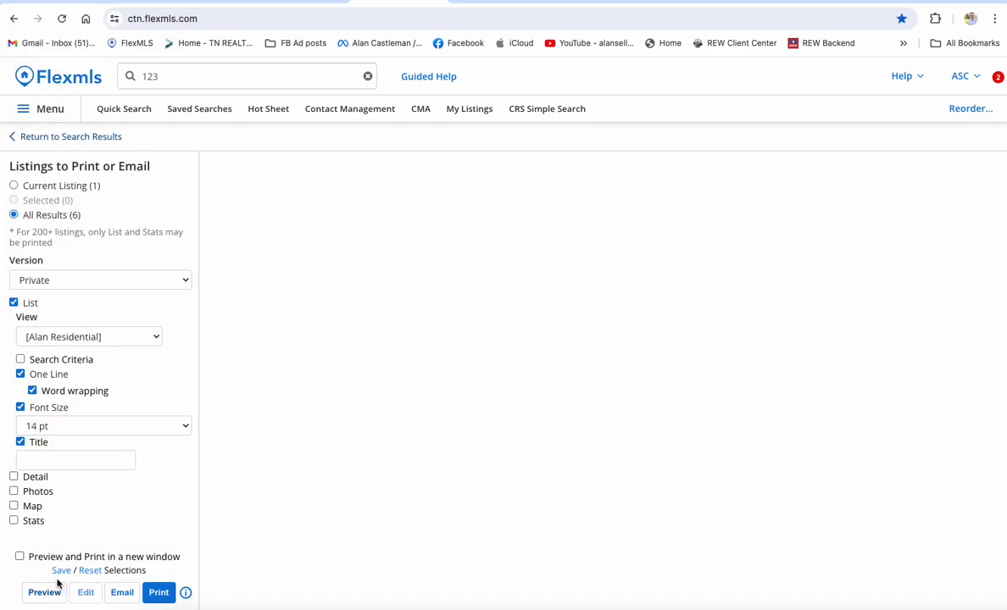
scroll(437, 415, right, 10)
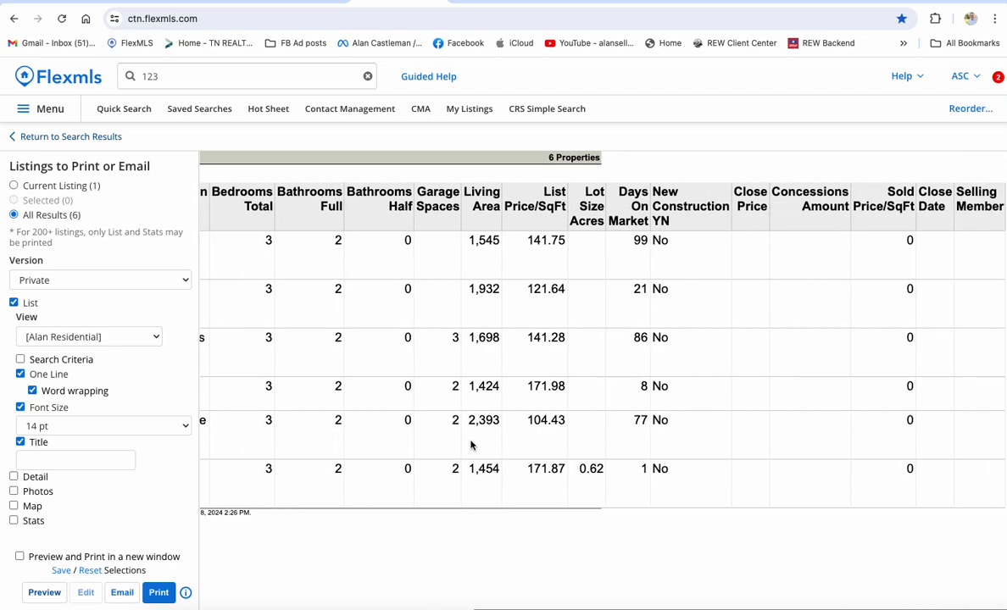
scroll(471, 445, left, 10)
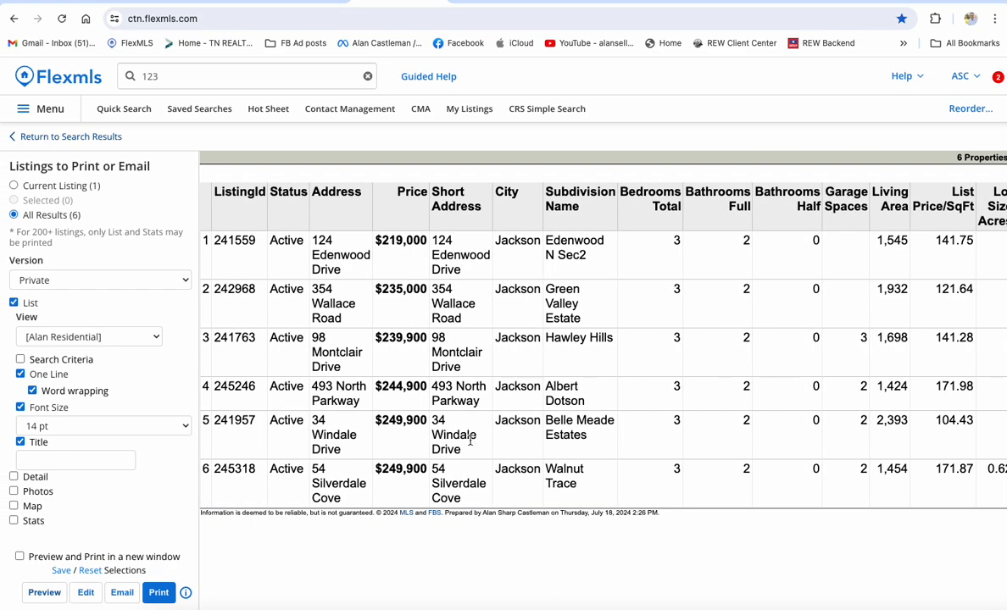
Return the list font to 12 pt, title it with the client's name plus 'home tour', and preview it.
click(75, 426)
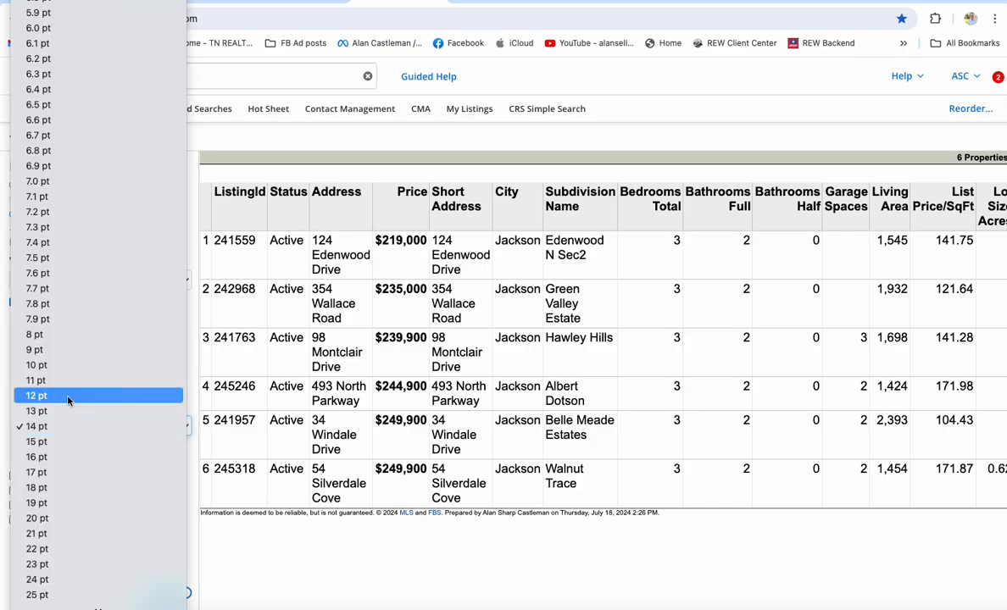
click(66, 397)
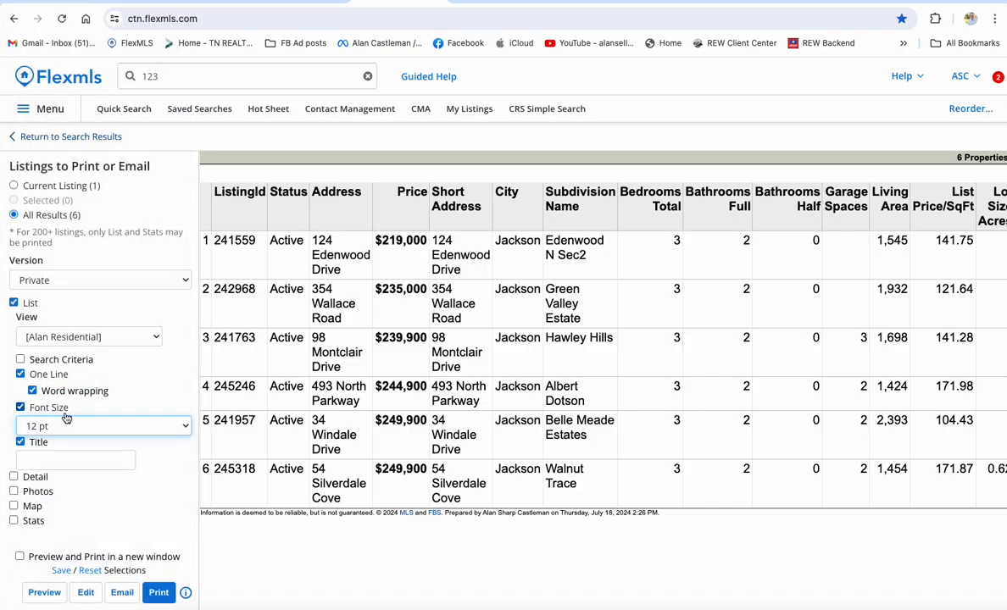
click(41, 459)
text(Ja)
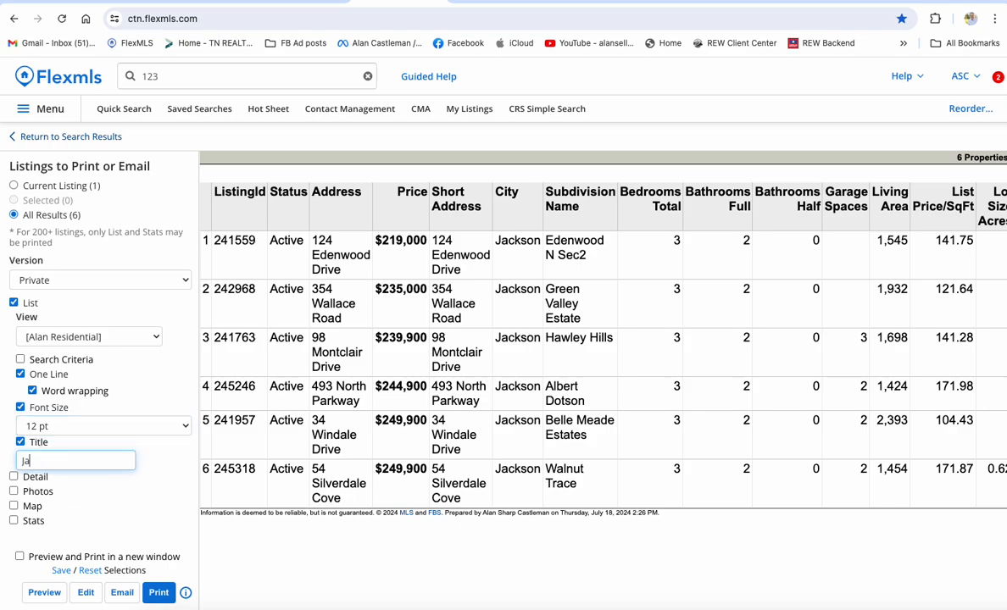
text(c)
key(BackSpace)
key(BackSpace)
key(BackSpace)
text(John SMith)
key(BackSpace)
key(BackSpace)
key(BackSpace)
key(BackSpace)
text(miths home tour)
click(42, 591)
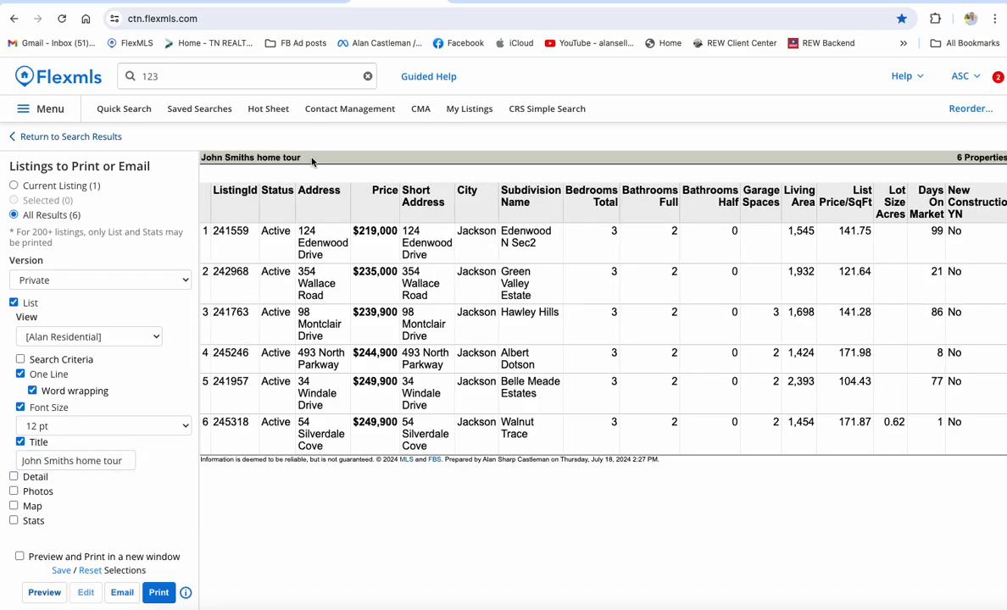
click(160, 593)
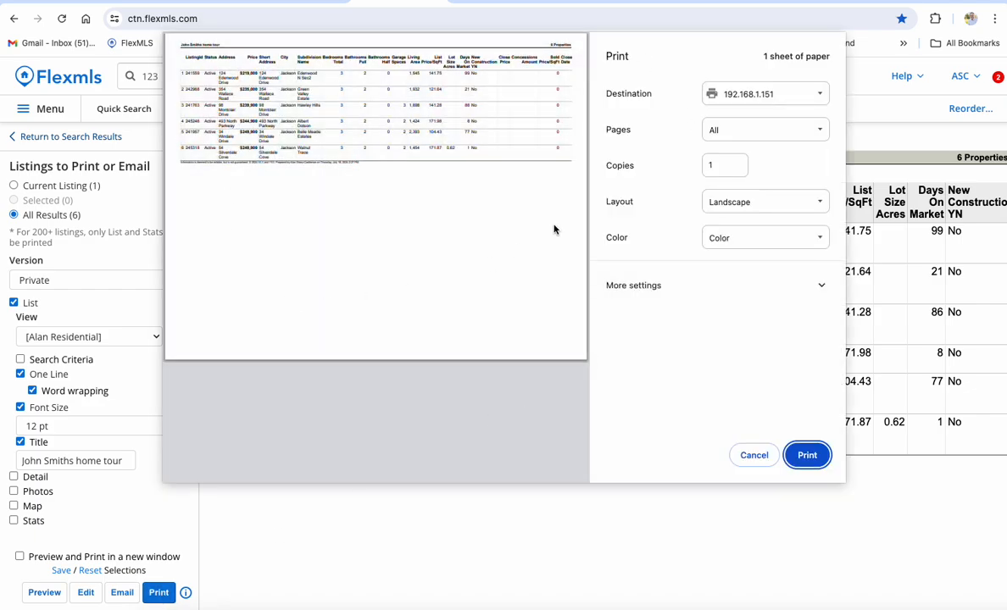
click(816, 202)
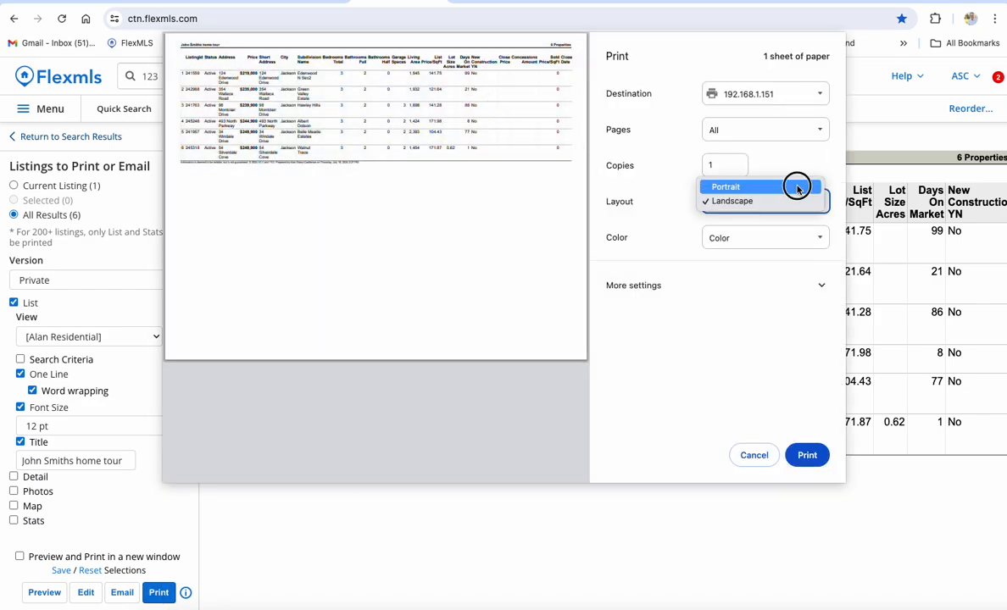
click(796, 188)
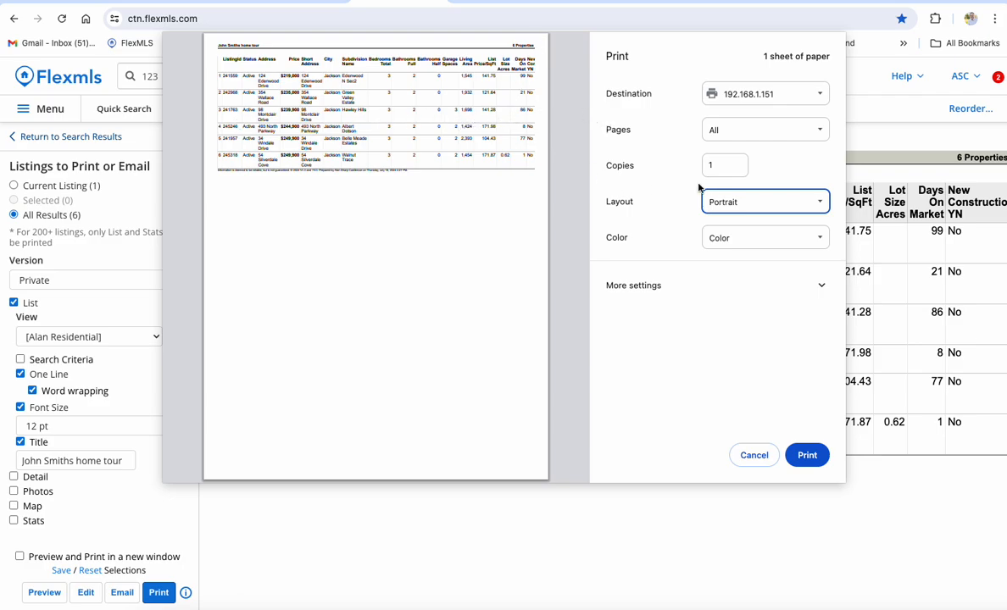
click(738, 201)
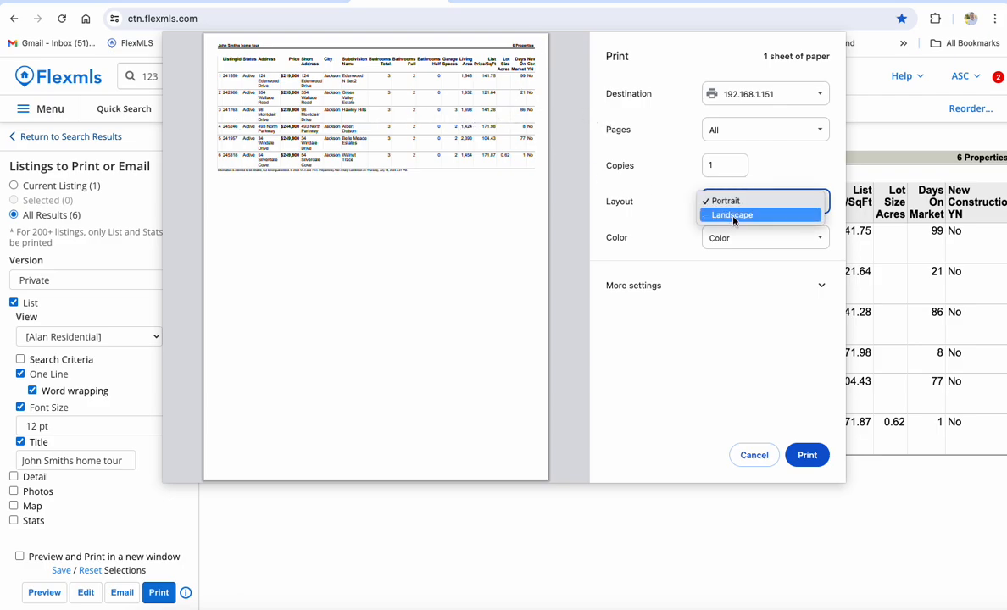
click(733, 216)
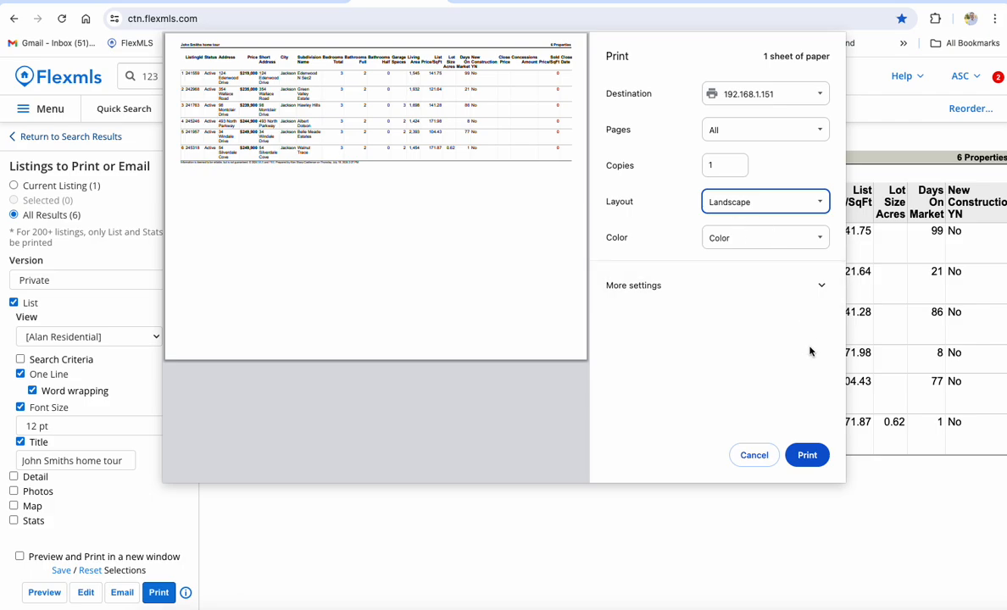
click(753, 456)
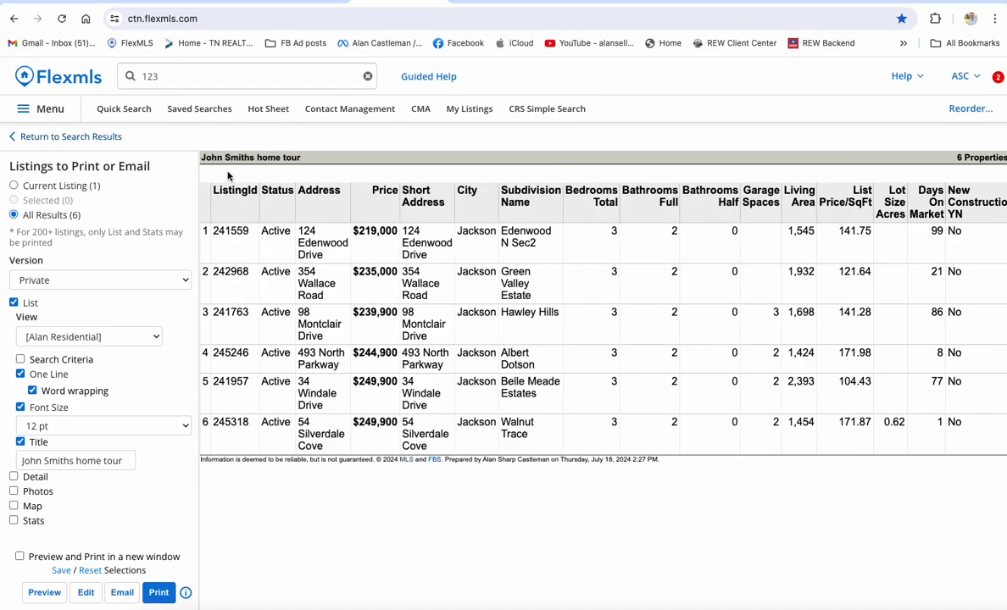
Reopen print options for all six results with the report Version set to Private.
click(98, 136)
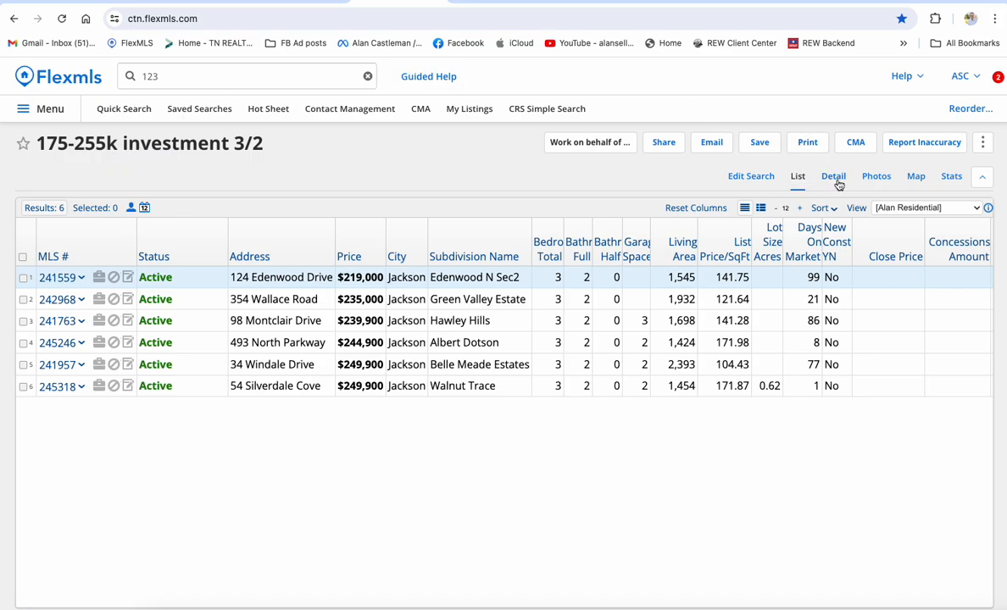
click(808, 144)
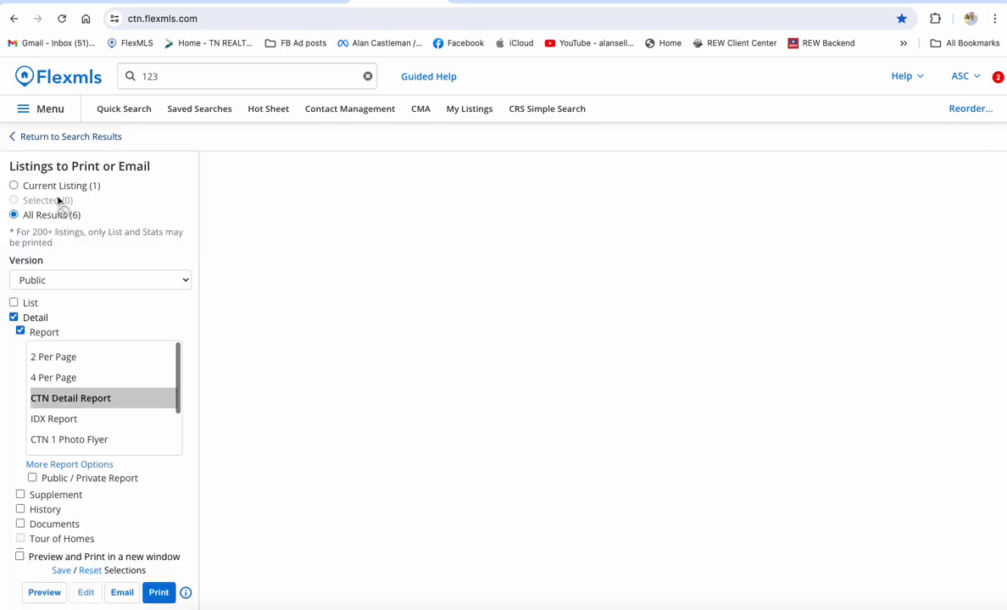
click(64, 282)
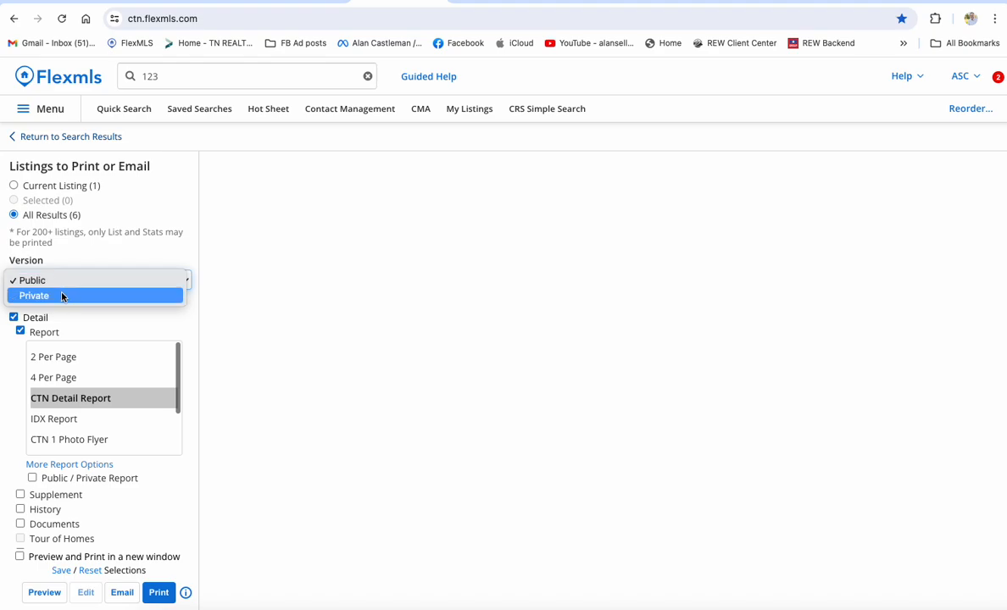
click(62, 294)
click(595, 167)
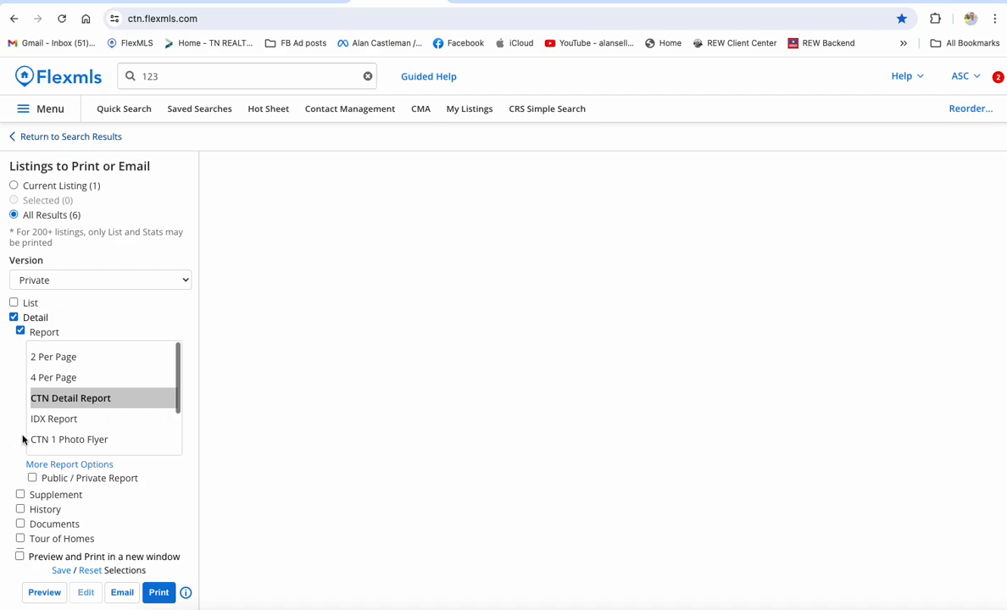
scroll(23, 439, down, 2)
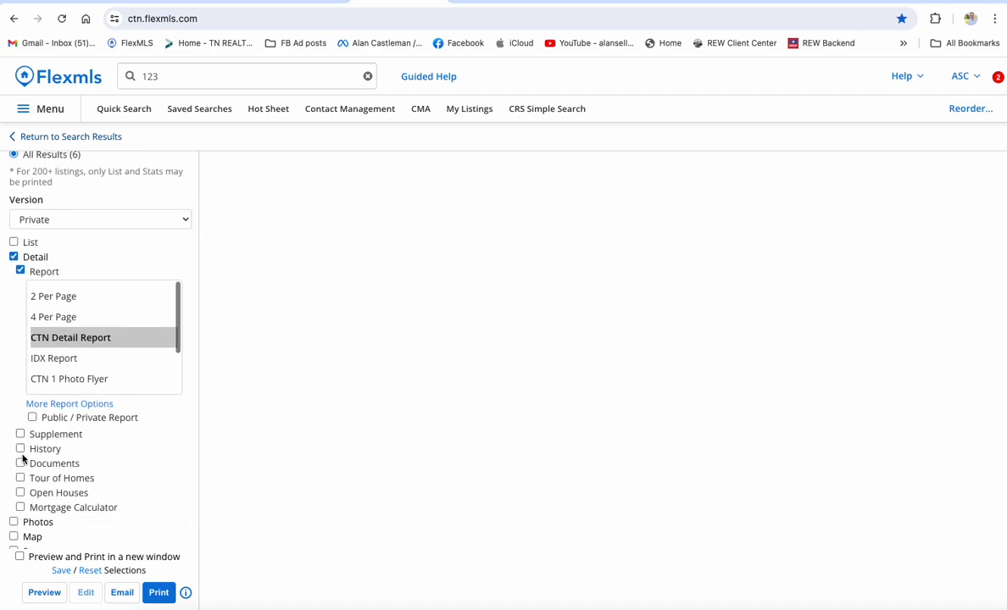
click(20, 464)
scroll(49, 504, down, 1)
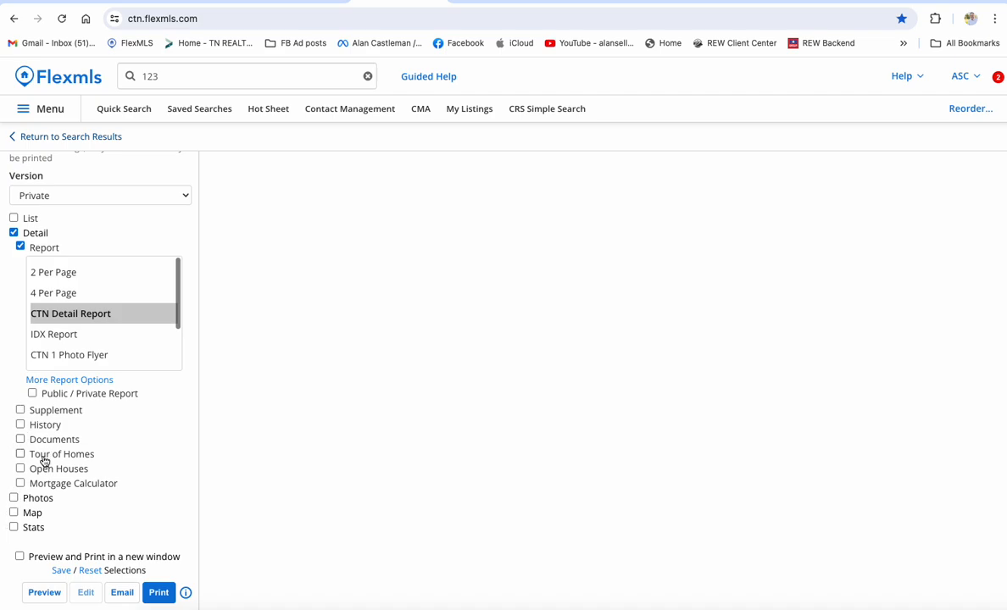
click(20, 424)
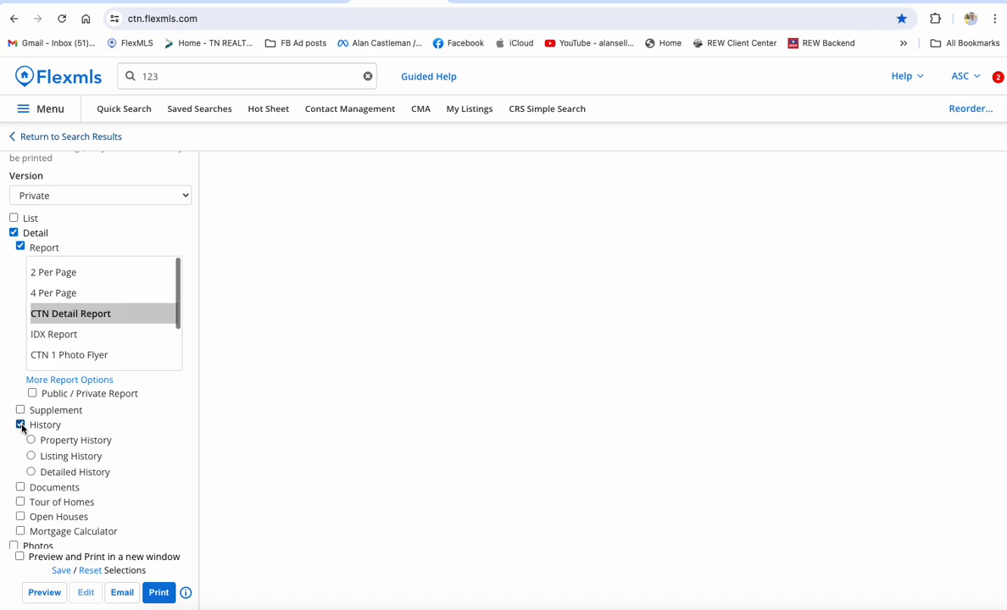
click(31, 456)
click(32, 471)
click(20, 425)
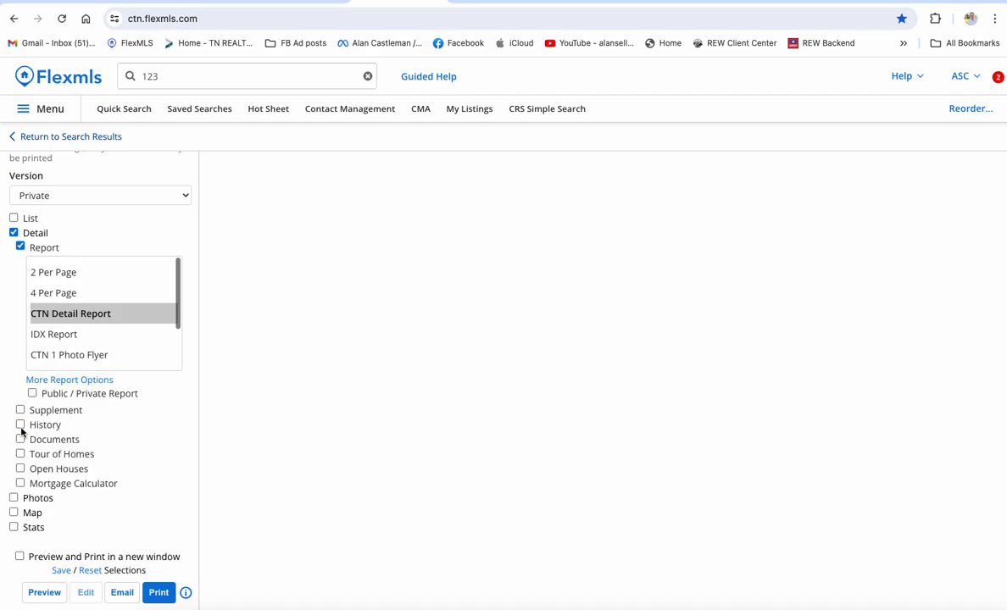
scroll(21, 431, up, 3)
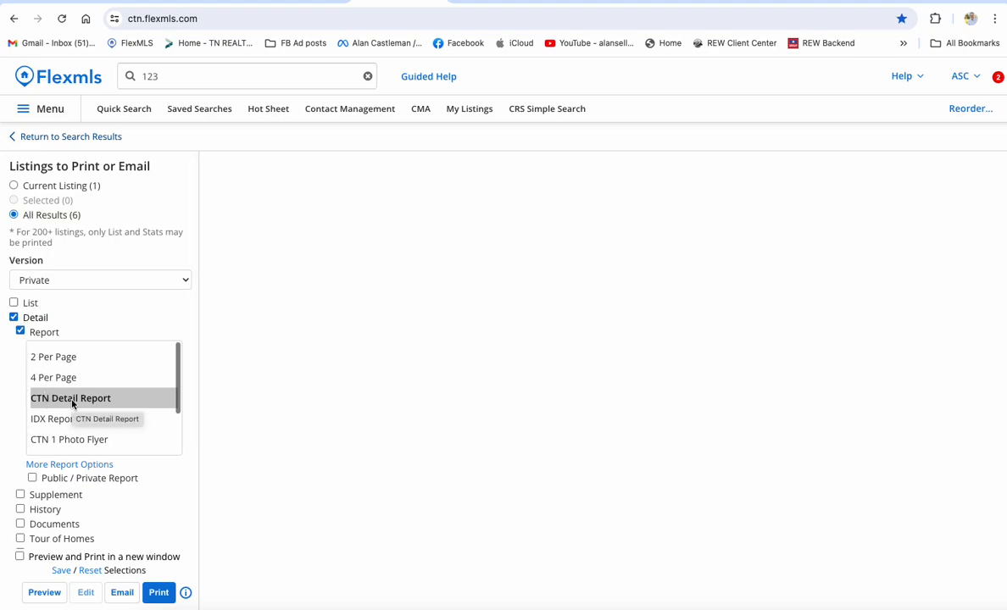
Preview the private CTN Detail Report for all six listings and scroll through it.
click(47, 595)
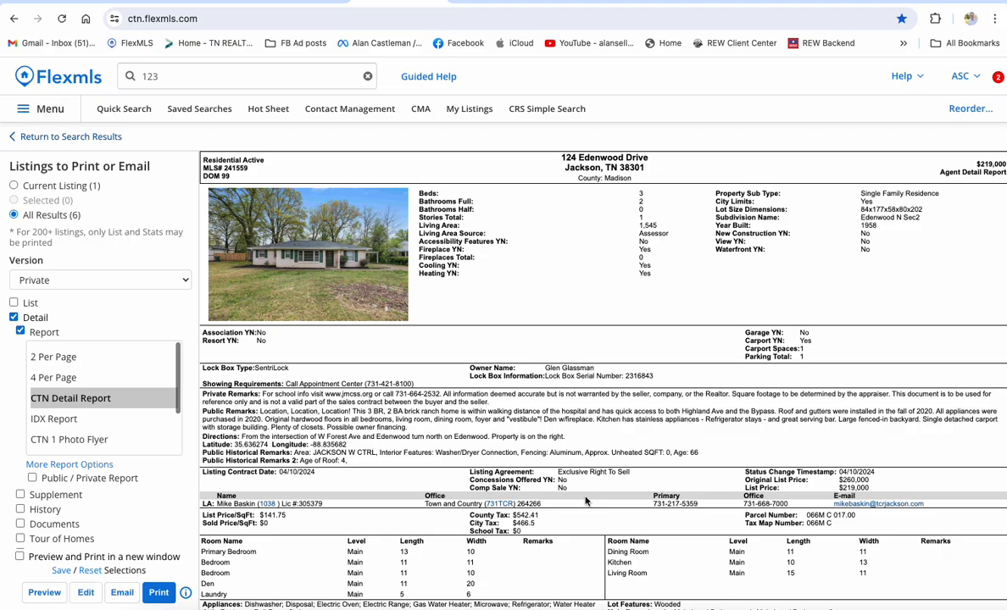
scroll(585, 502, down, 3)
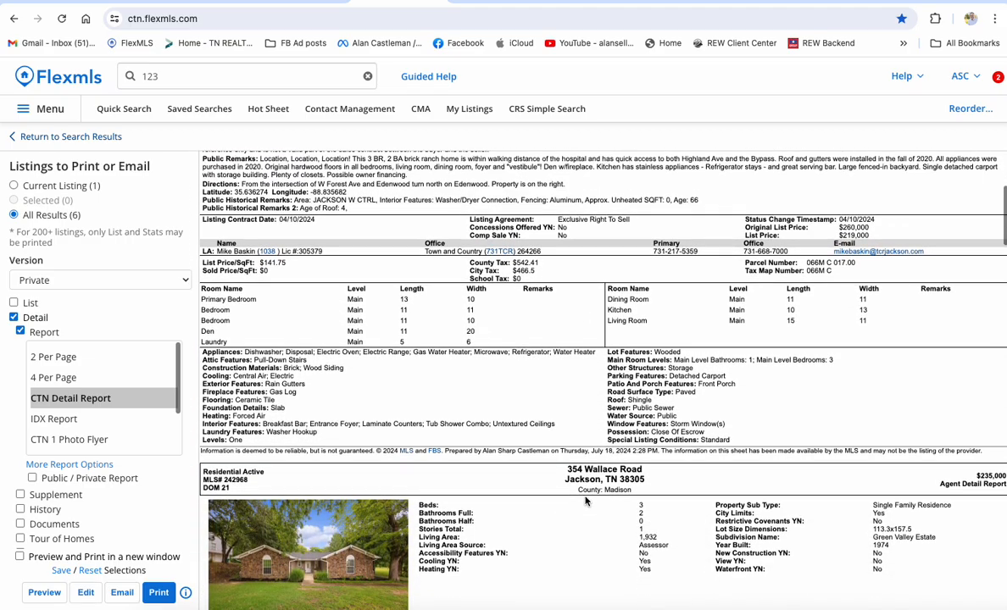
scroll(585, 502, down, 10)
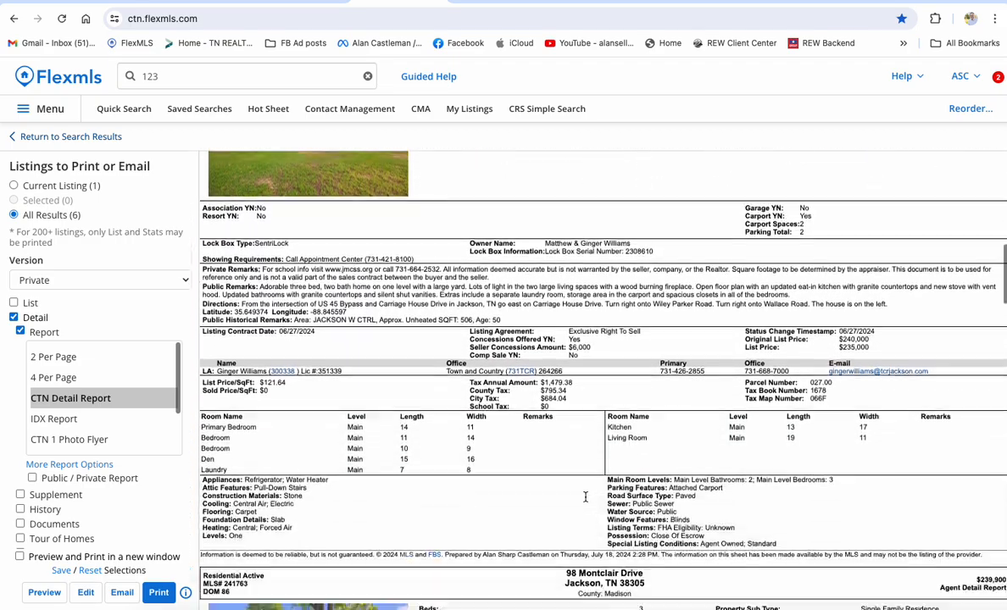
scroll(585, 502, down, 15)
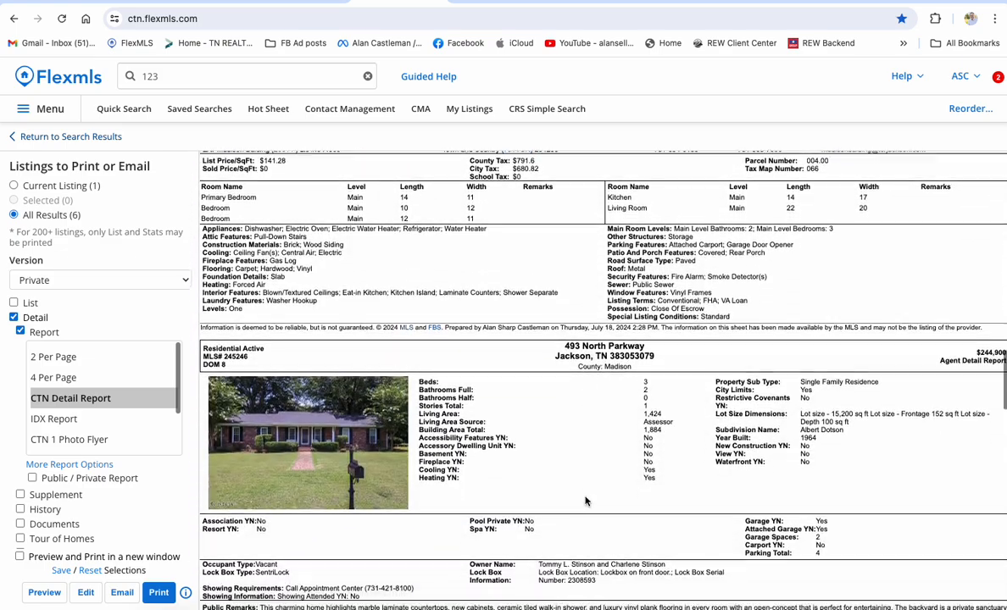
scroll(584, 502, down, 5)
Switch the print layout to Portrait, cutting it to 7 sheets, then cancel without printing.
click(158, 592)
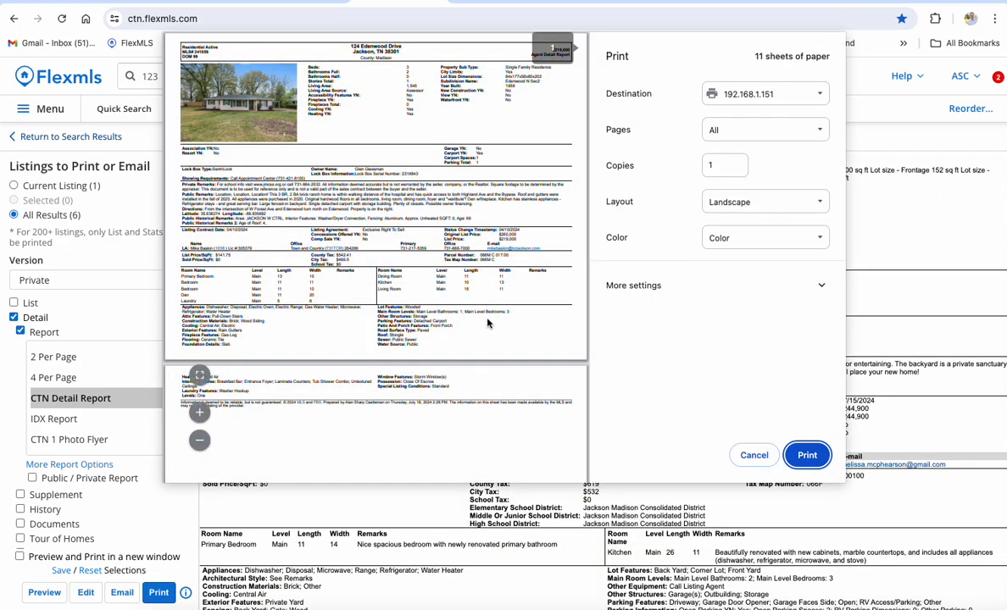
click(733, 201)
click(734, 194)
click(733, 194)
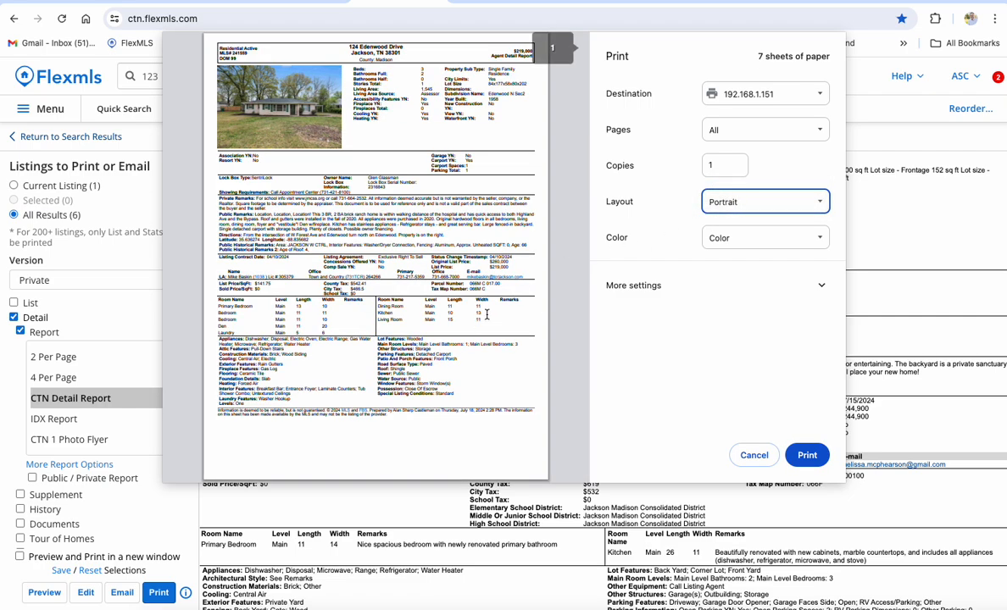
scroll(383, 235, down, 10)
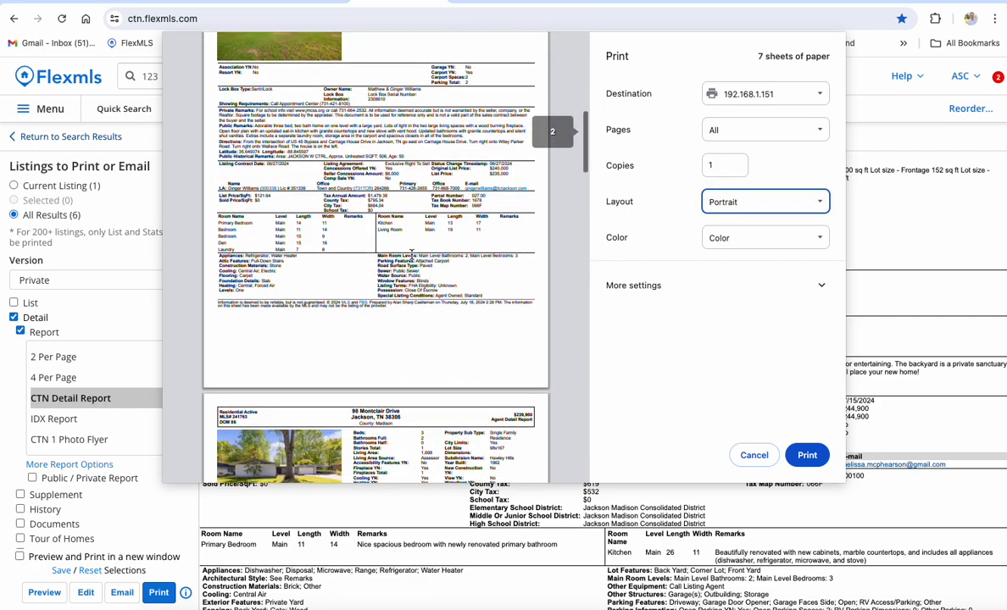
scroll(411, 253, down, 15)
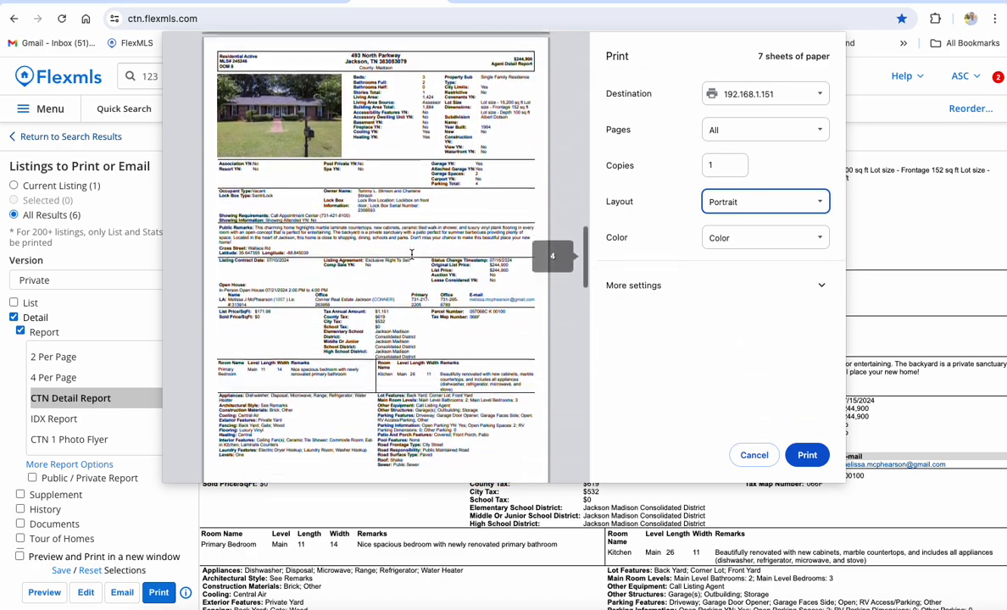
scroll(411, 254, down, 5)
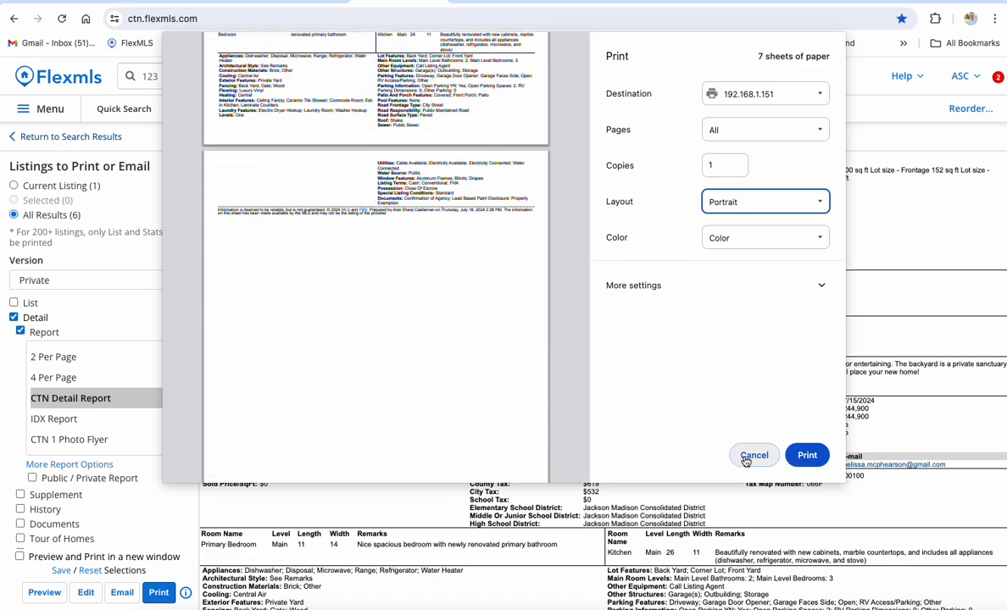
click(746, 457)
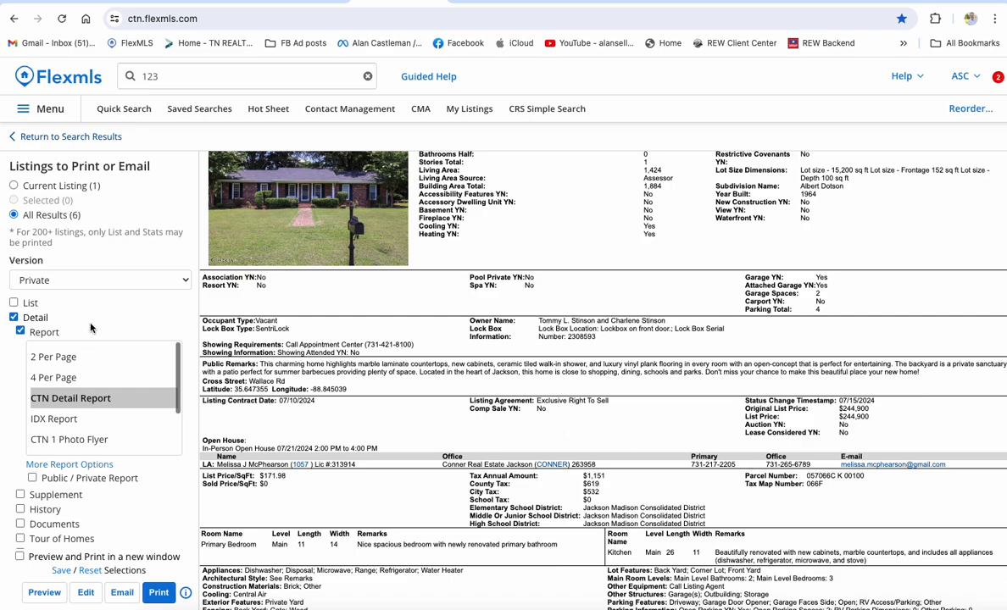
Include the summary List with the detail reports and review the refreshed preview.
click(14, 304)
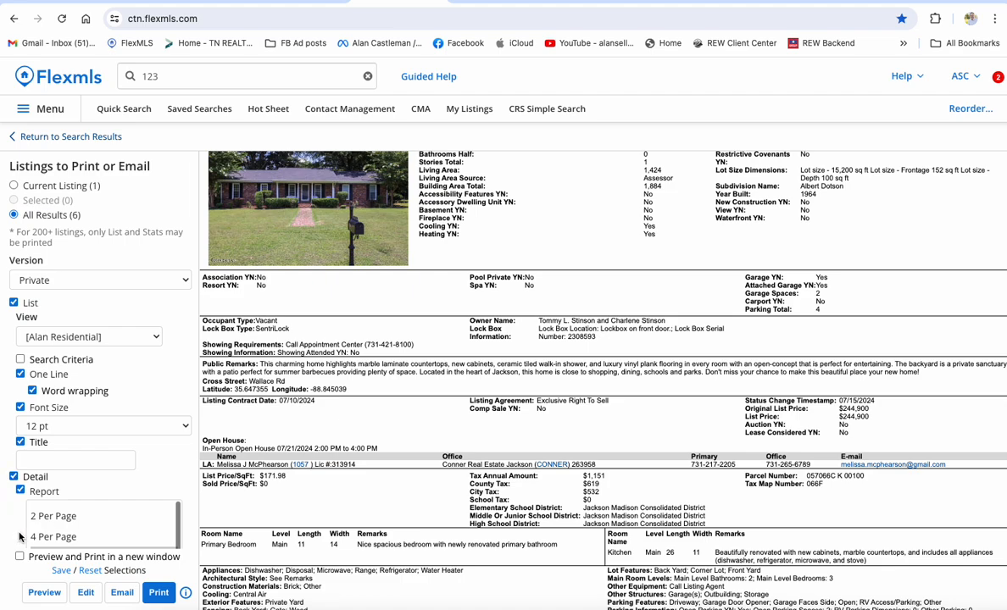
scroll(19, 536, down, 3)
click(44, 592)
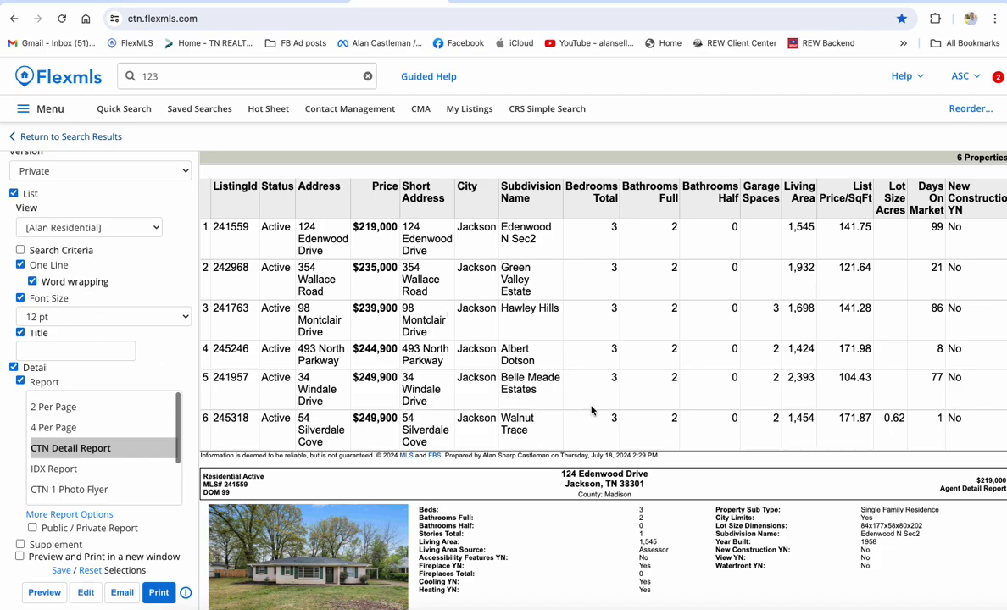
scroll(404, 314, down, 1)
scroll(424, 314, up, 1)
scroll(644, 280, down, 10)
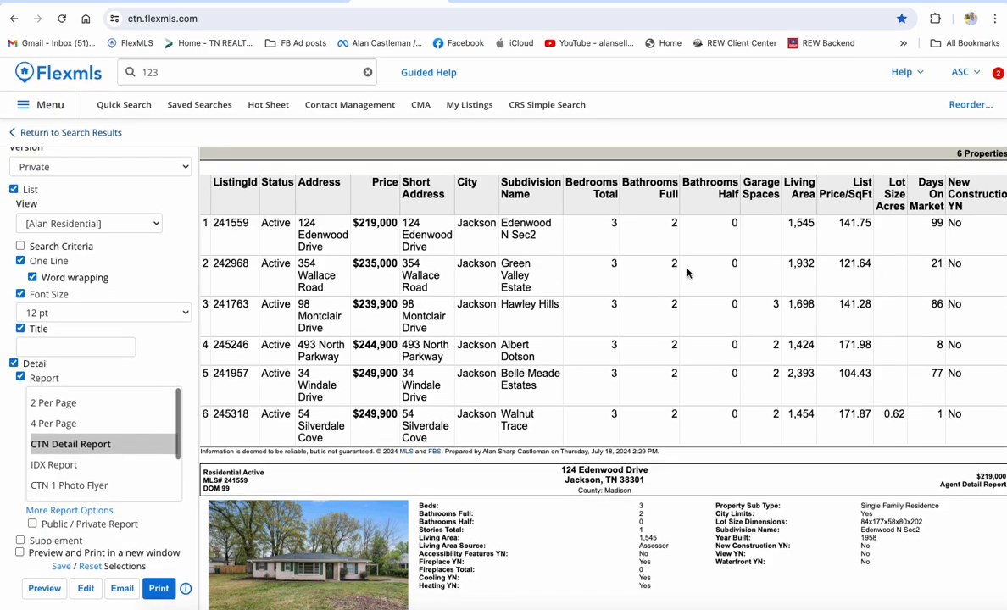
scroll(669, 388, down, 10)
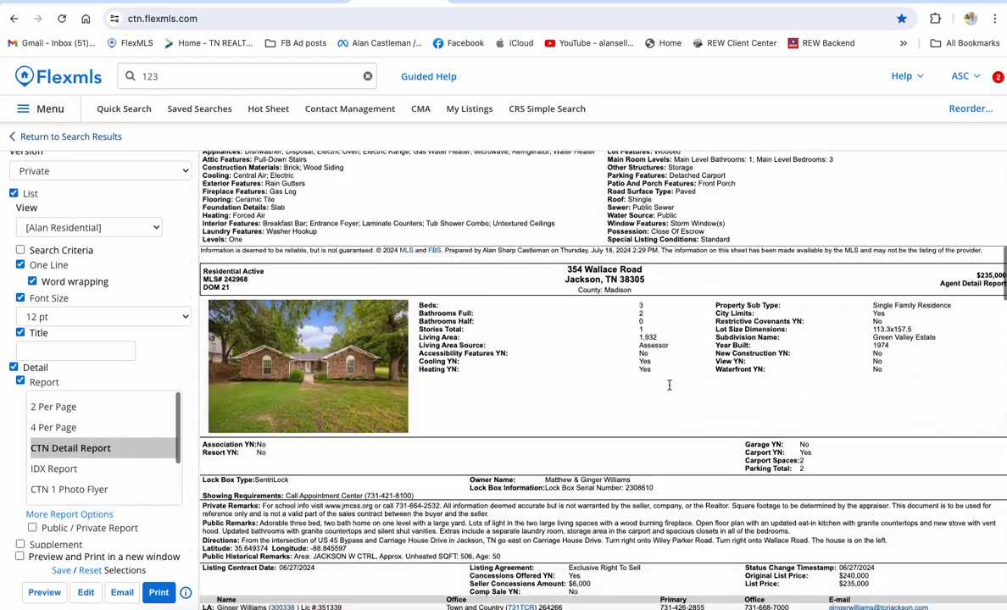
scroll(669, 388, down, 3)
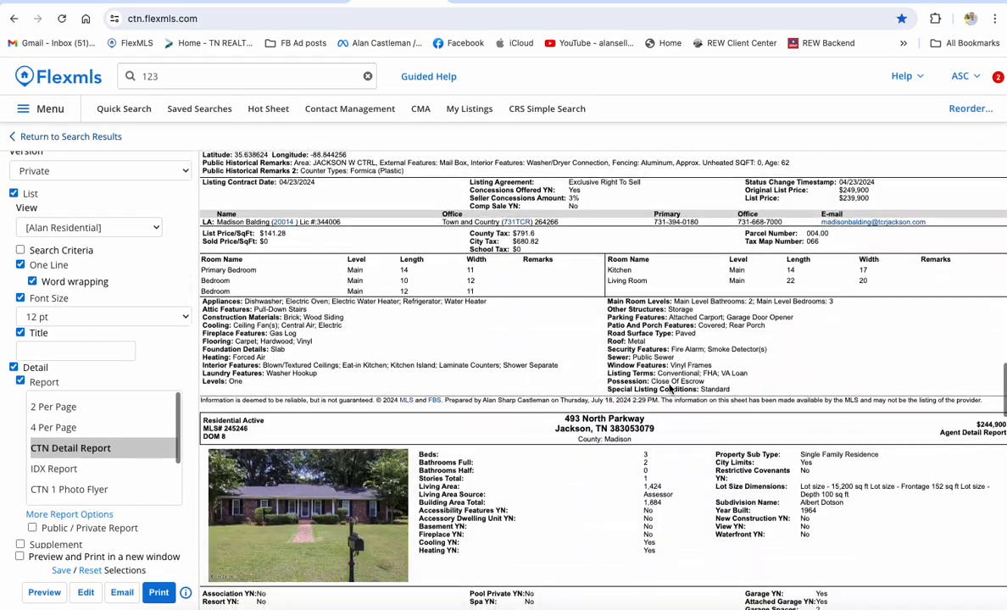
scroll(670, 387, up, 20)
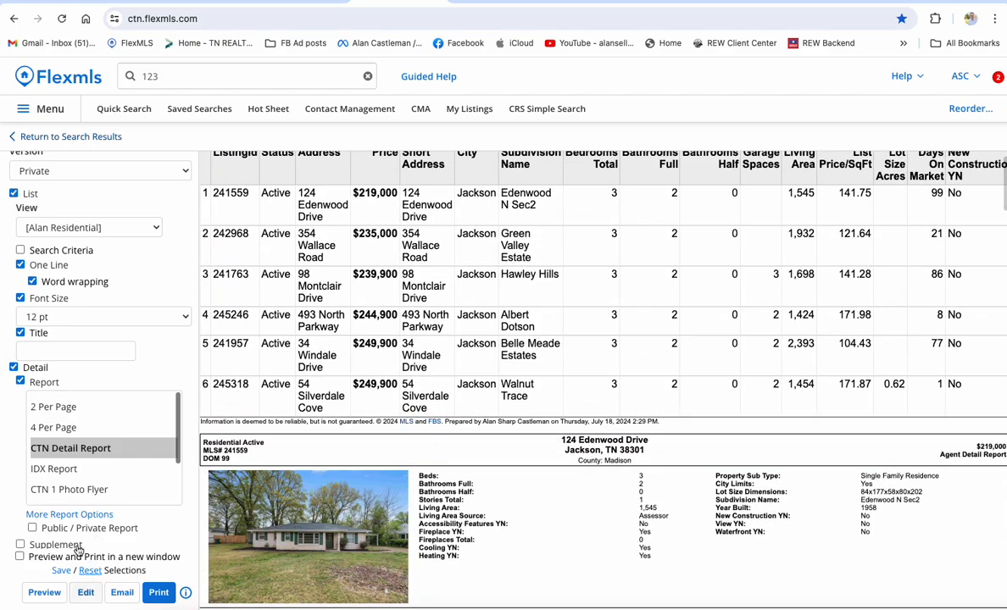
scroll(90, 359, up, 3)
Keep the Private version and return to the 175-255k investment 3/2 results.
click(42, 280)
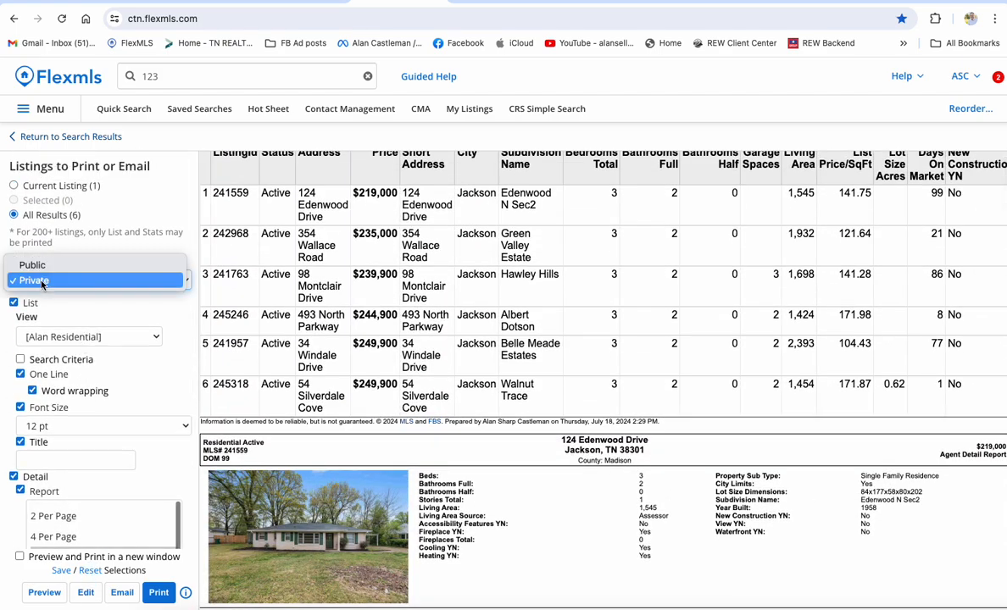
click(72, 315)
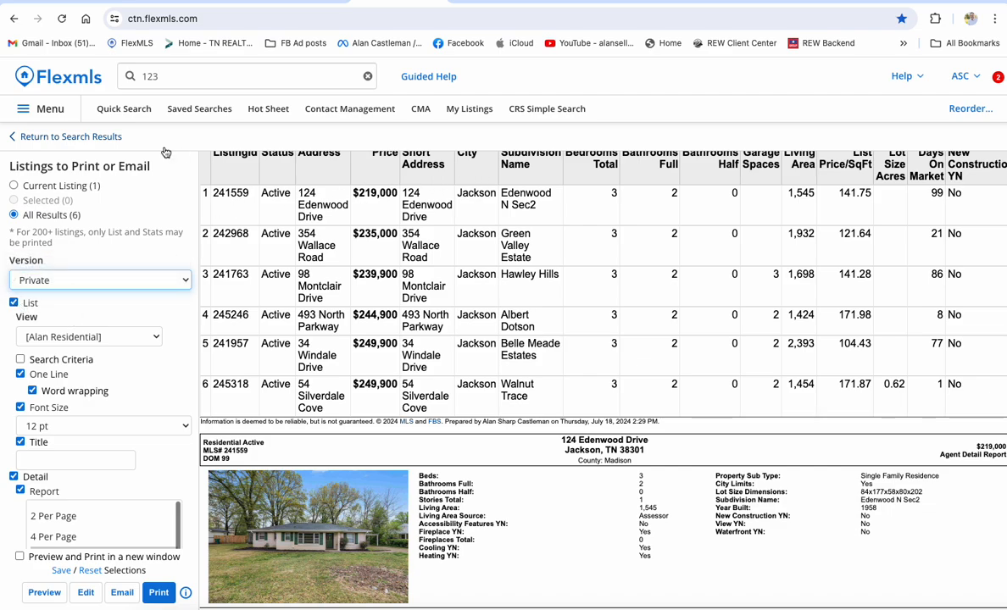
click(63, 136)
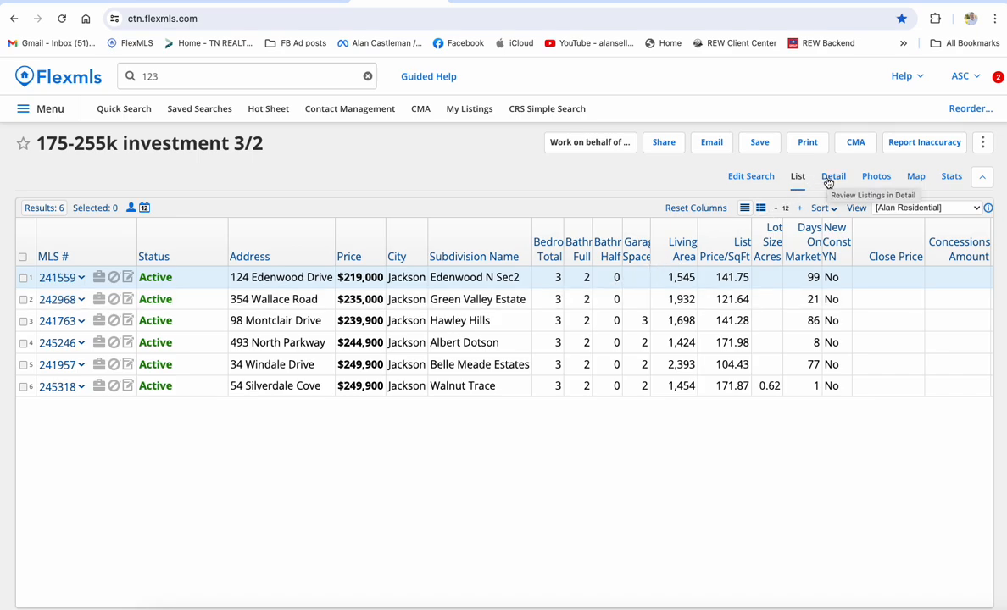
Open print options for all 6 results with Public version, reviewing the CTN Detail Report preview.
click(807, 141)
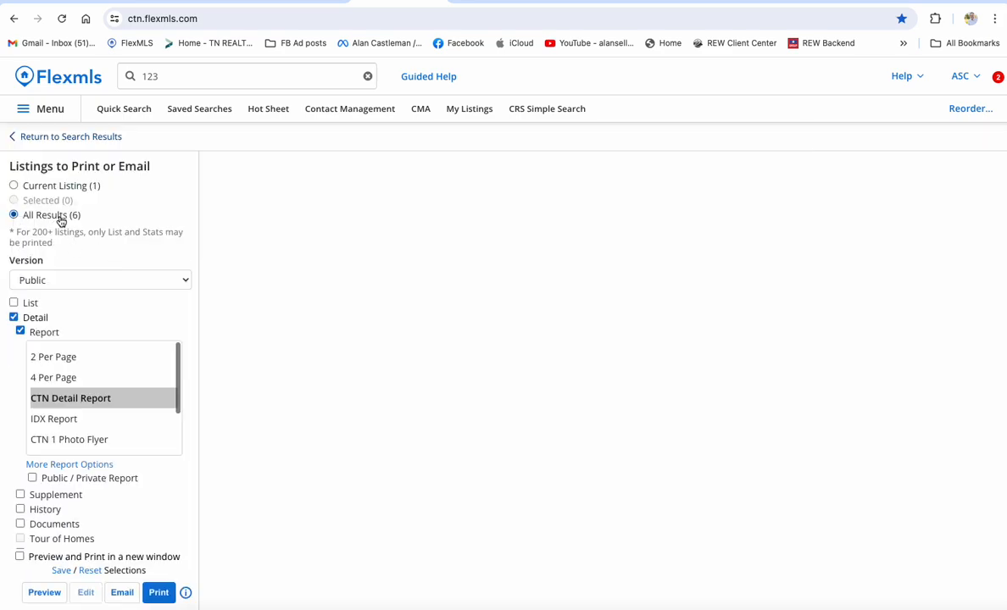
click(23, 283)
click(34, 282)
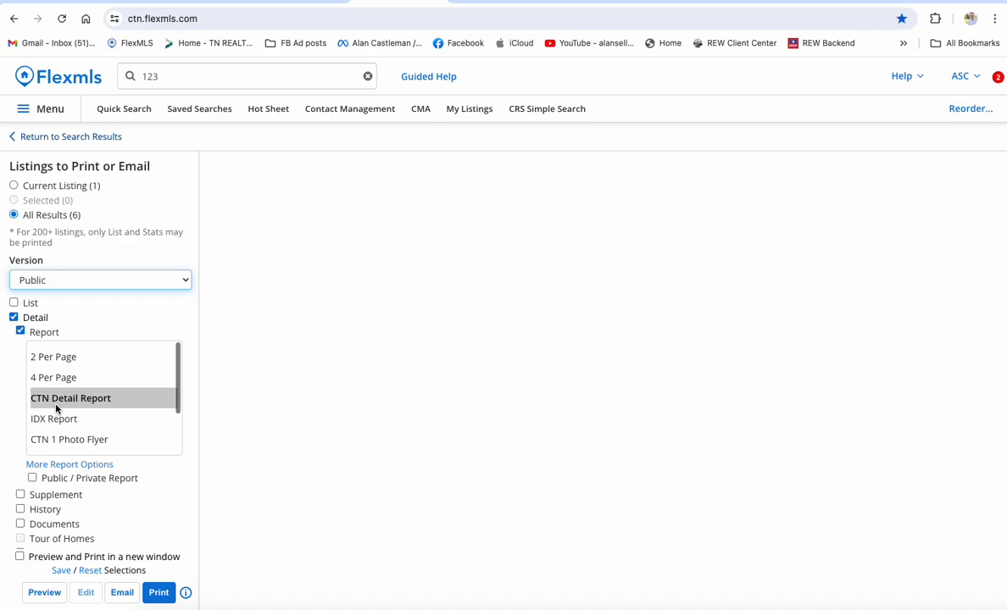
scroll(60, 419, down, 1)
scroll(72, 428, down, 1)
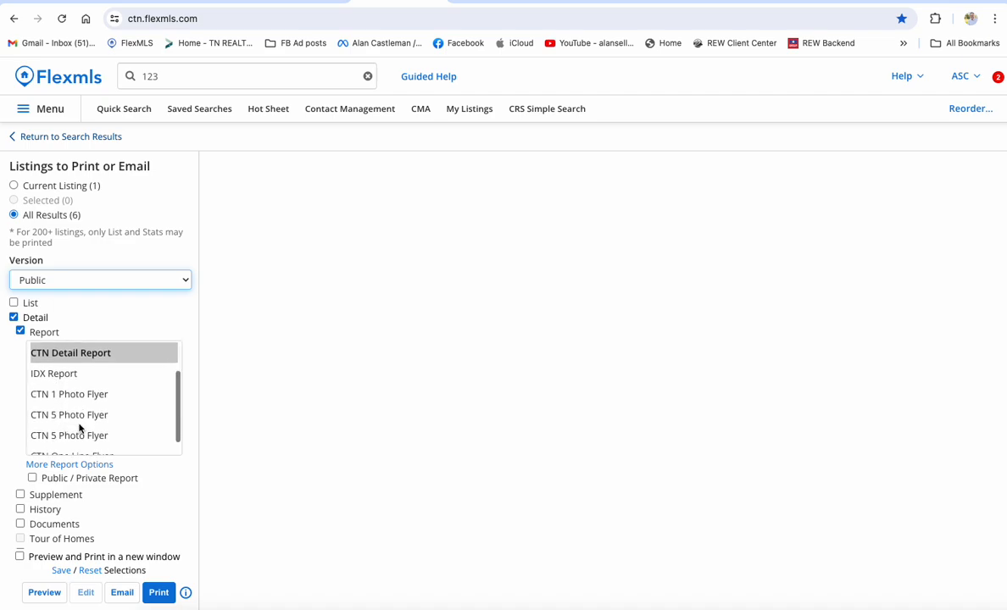
scroll(80, 427, up, 1)
scroll(80, 428, up, 1)
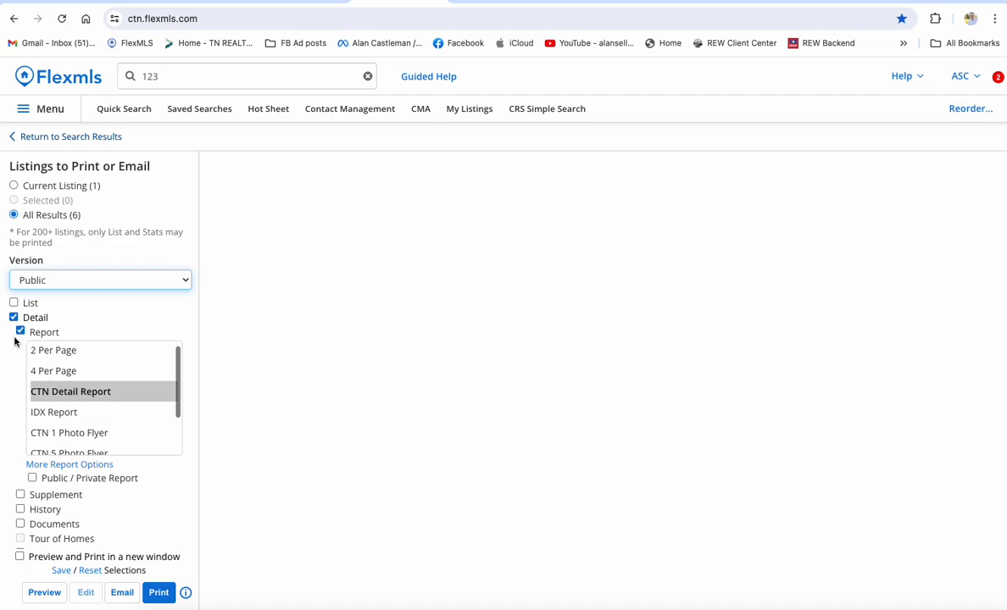
scroll(14, 342, down, 2)
scroll(14, 342, up, 2)
click(40, 596)
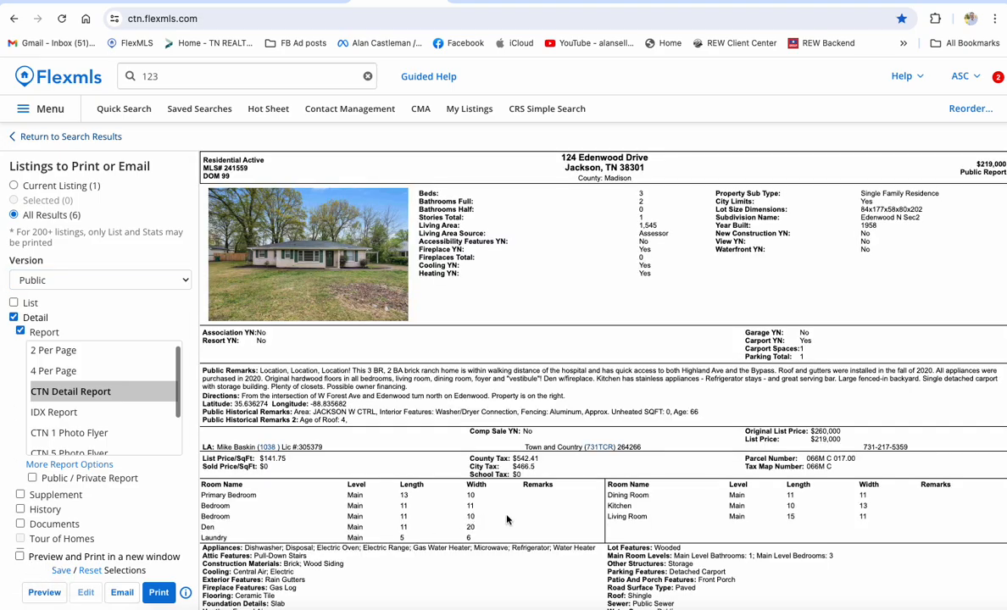
scroll(507, 520, down, 1)
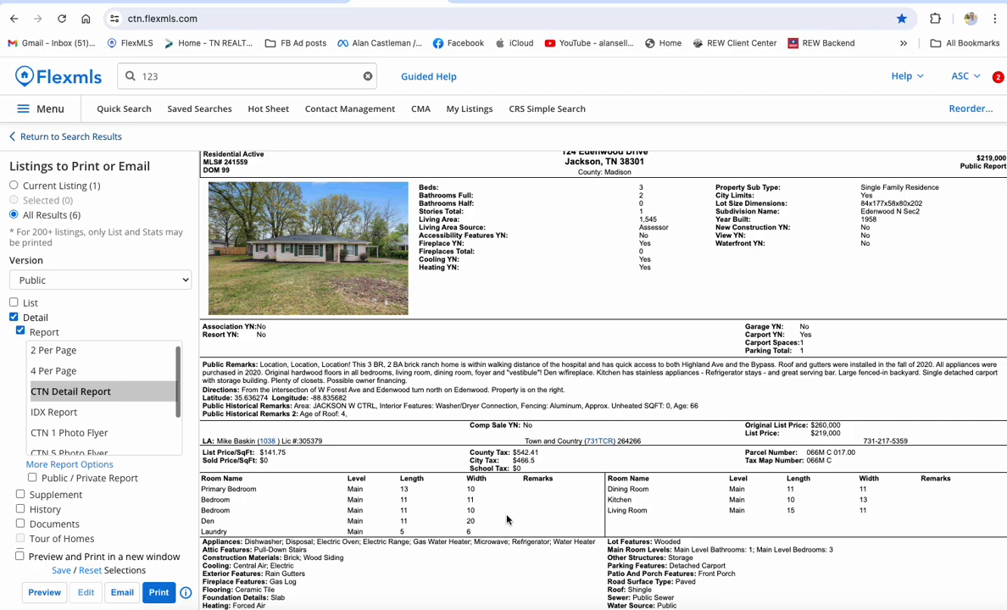
scroll(507, 520, down, 3)
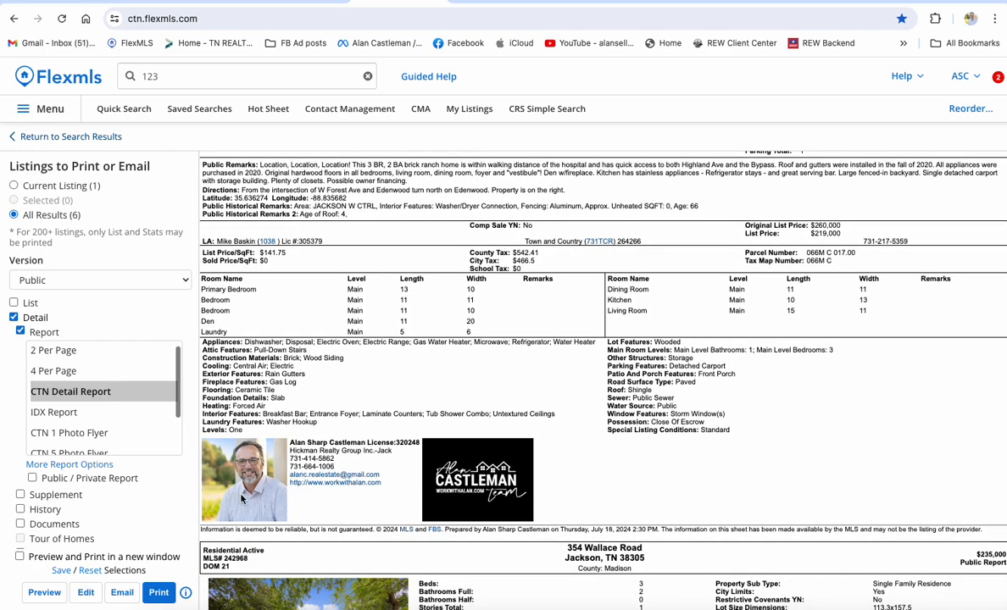
click(158, 593)
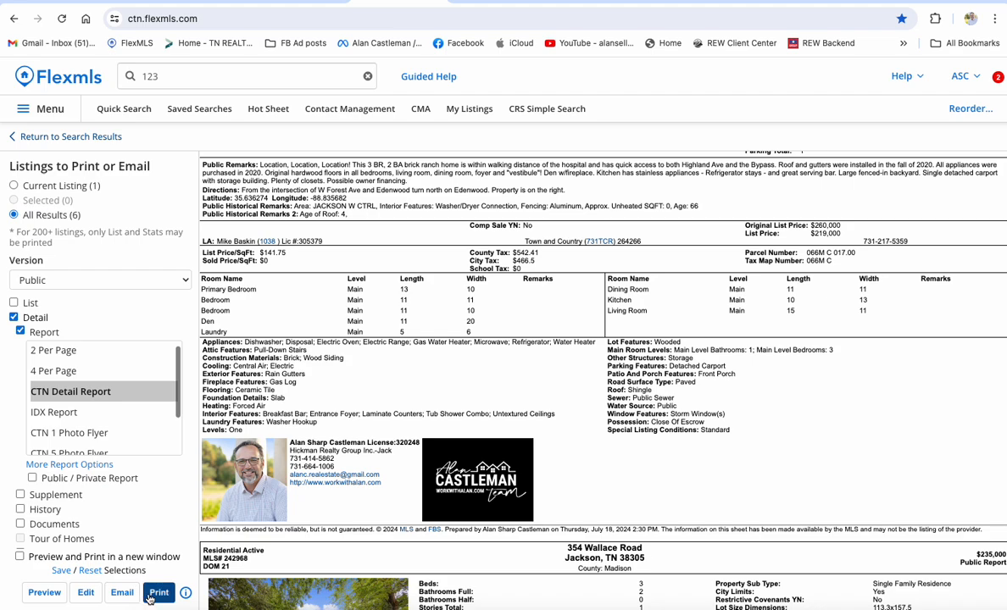
scroll(484, 331, down, 5)
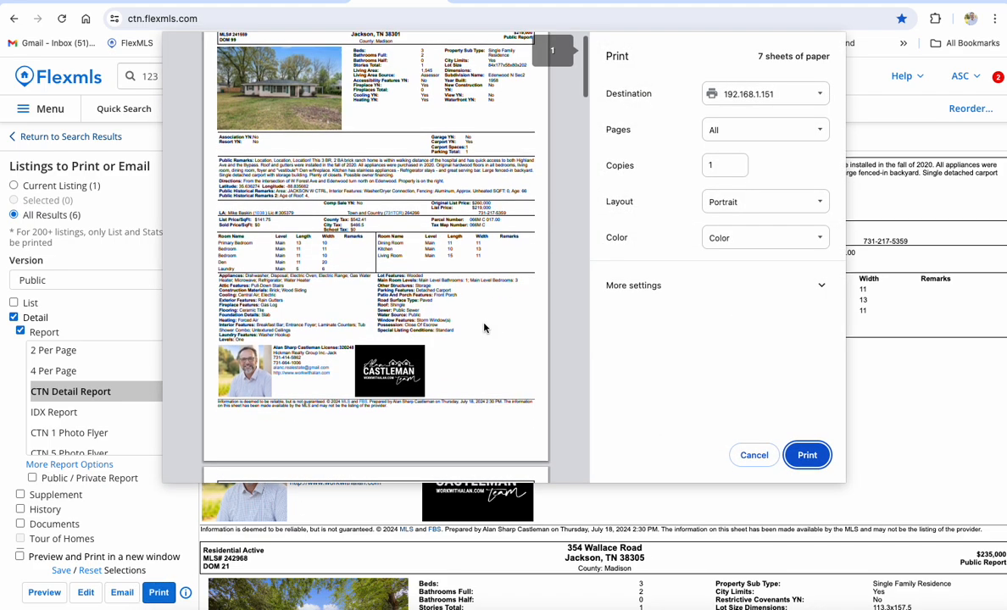
scroll(484, 329, down, 5)
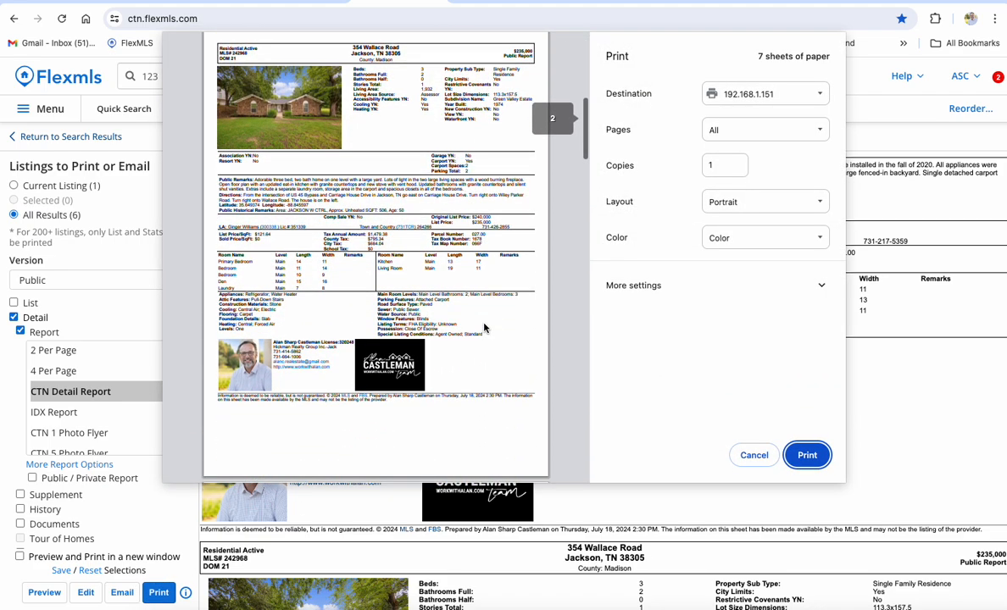
scroll(485, 329, down, 5)
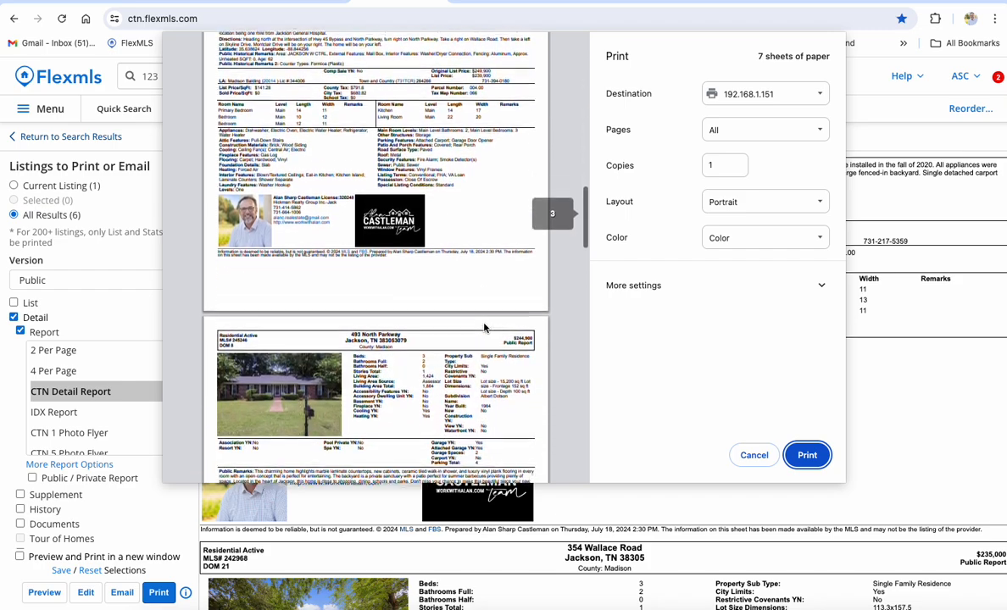
scroll(484, 327, up, 5)
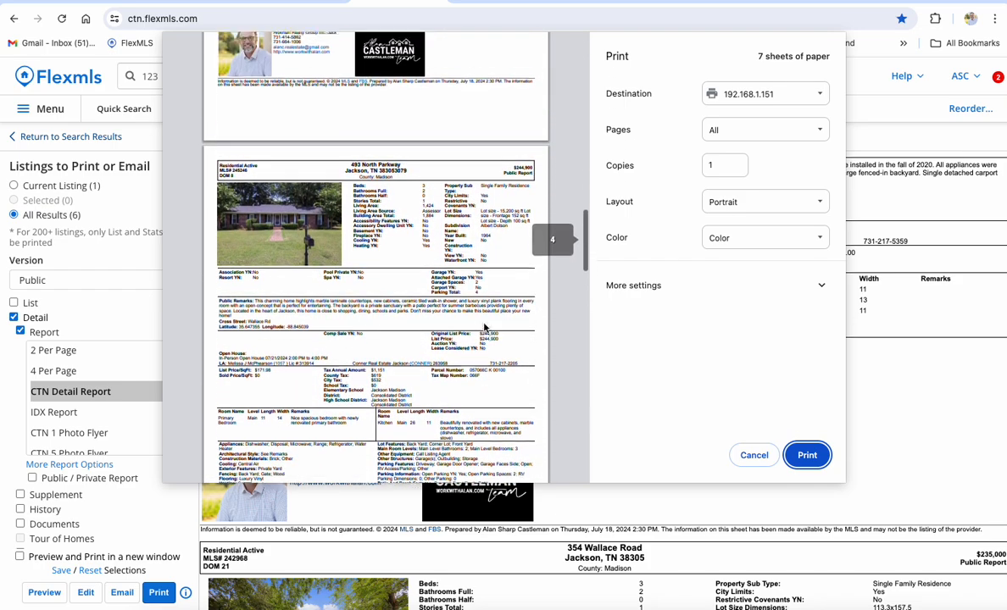
click(752, 457)
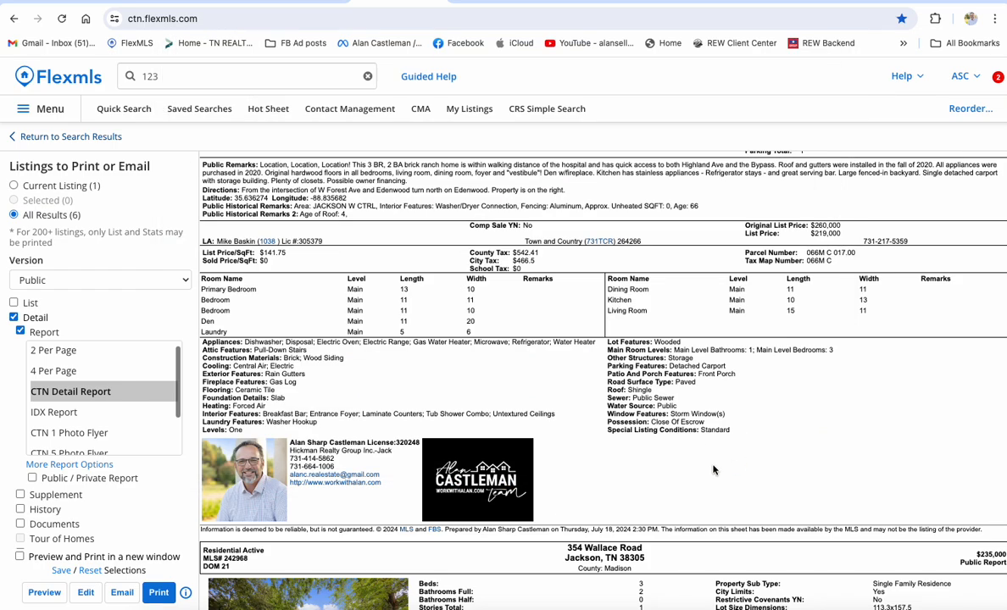
click(83, 138)
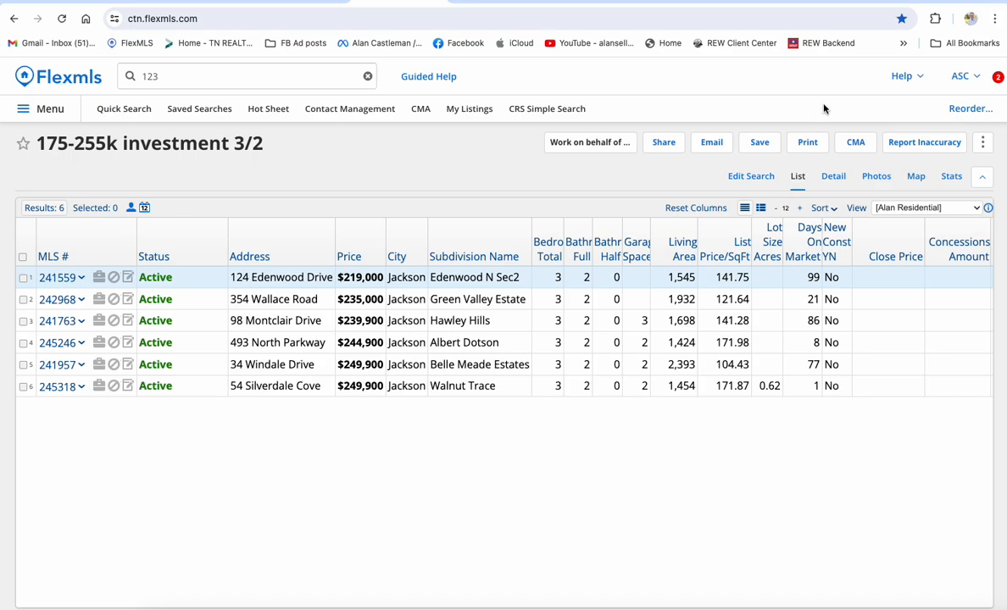
click(176, 73)
mouse_move(192, 144)
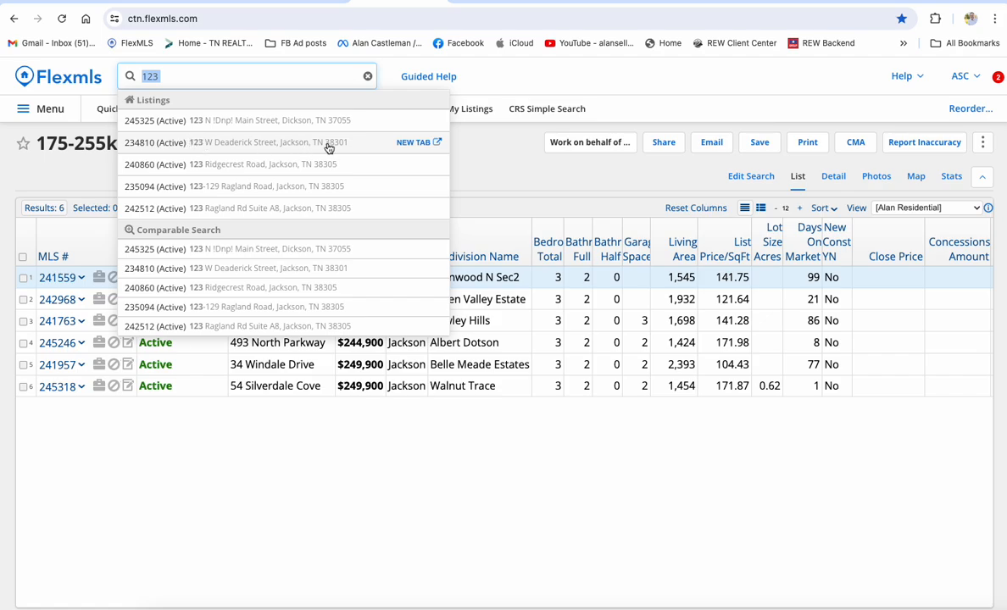
click(407, 146)
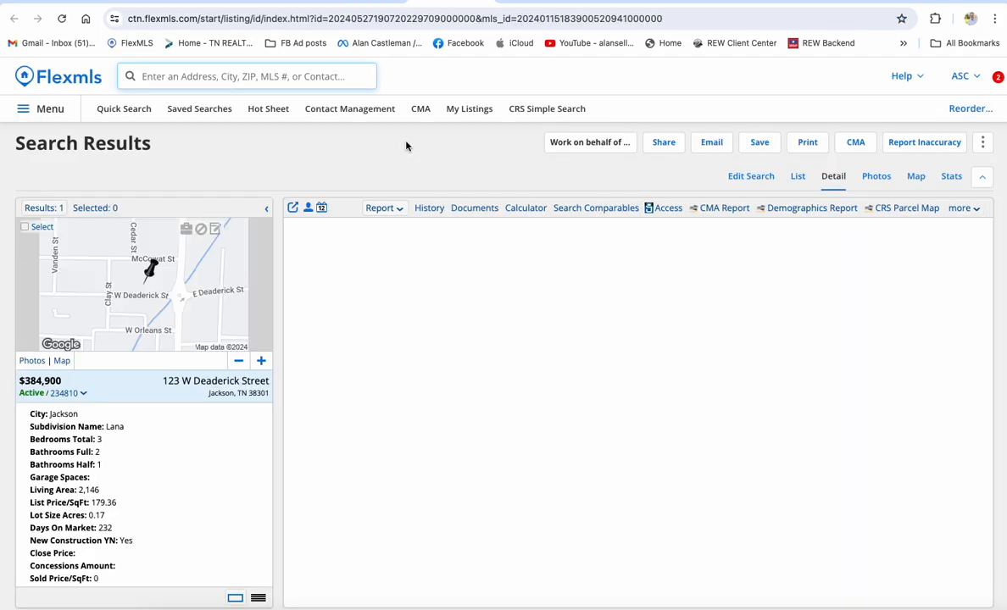
click(805, 143)
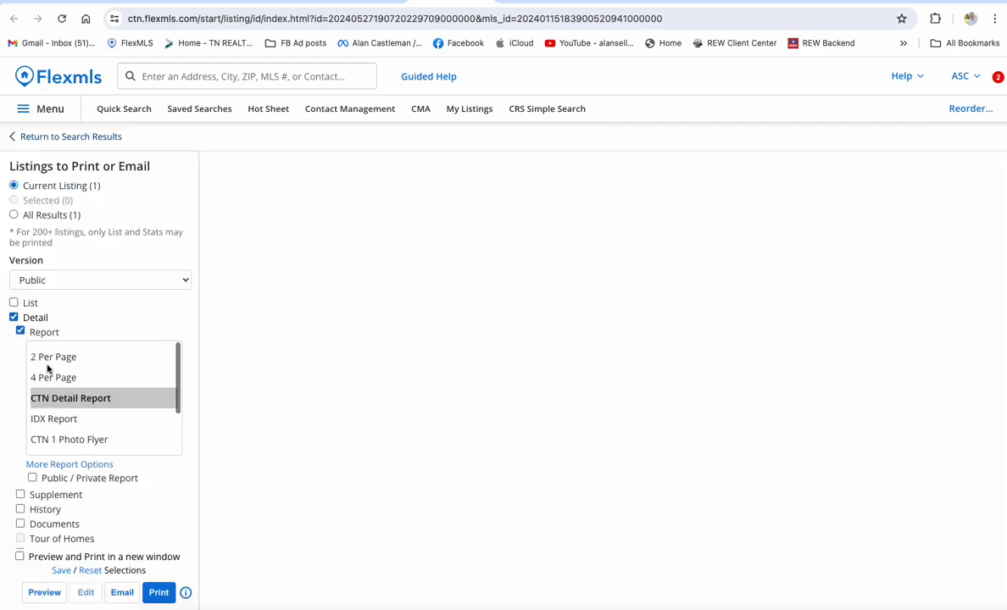
Include the listing's attached Documents and switch the report to the Private version.
click(57, 283)
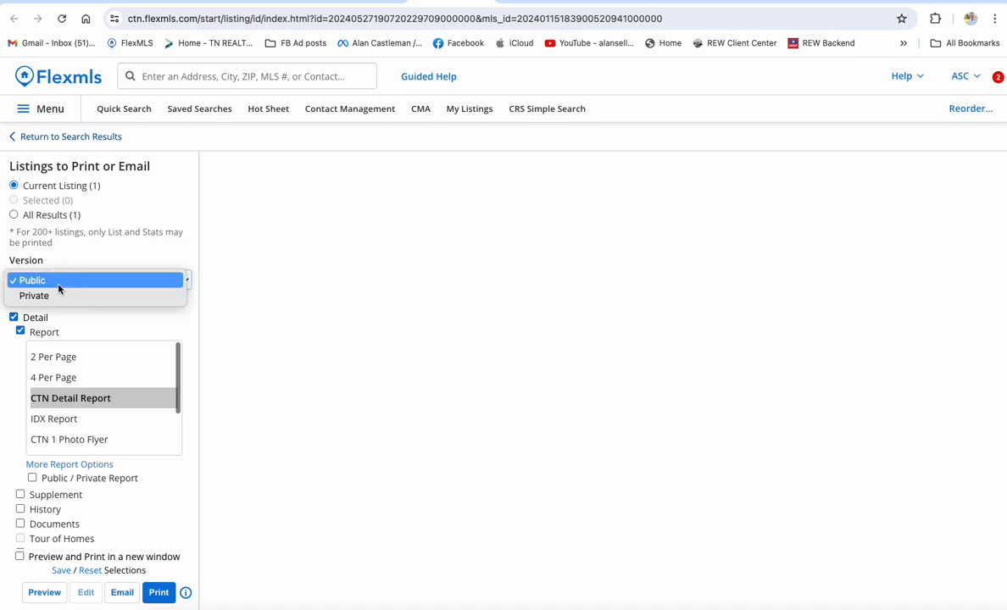
click(57, 282)
scroll(14, 481, down, 2)
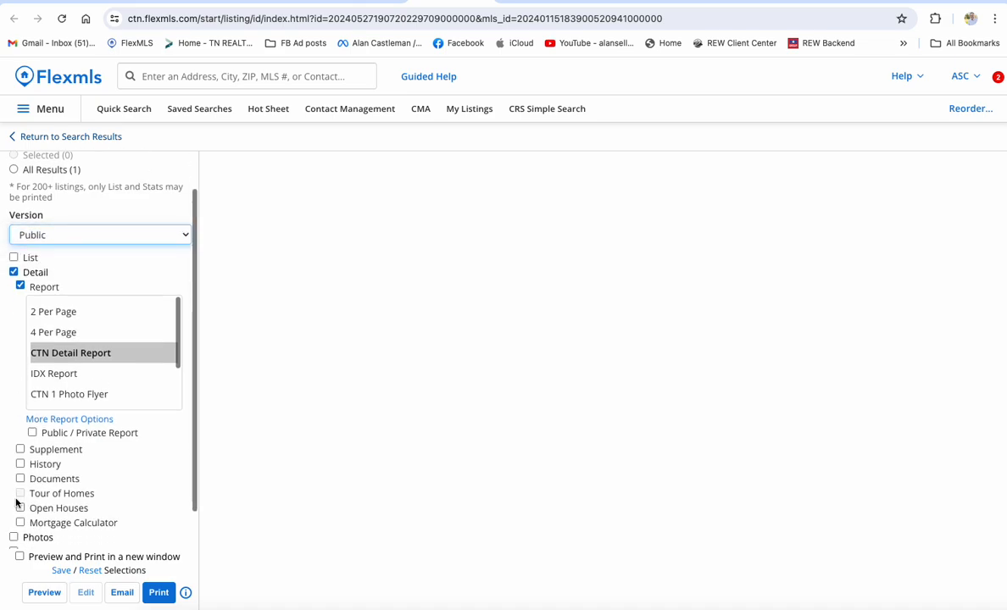
click(20, 476)
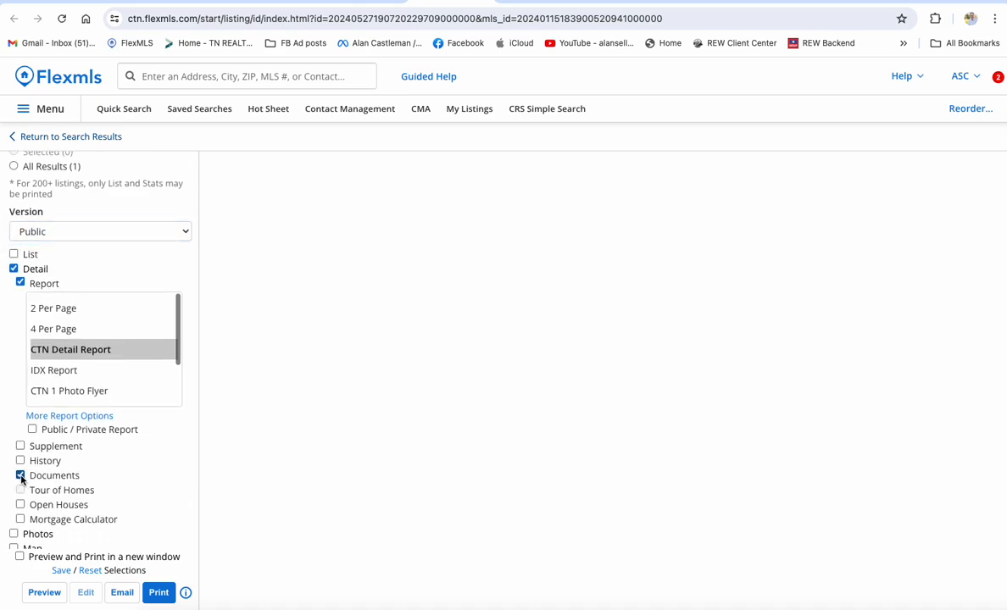
scroll(19, 478, down, 1)
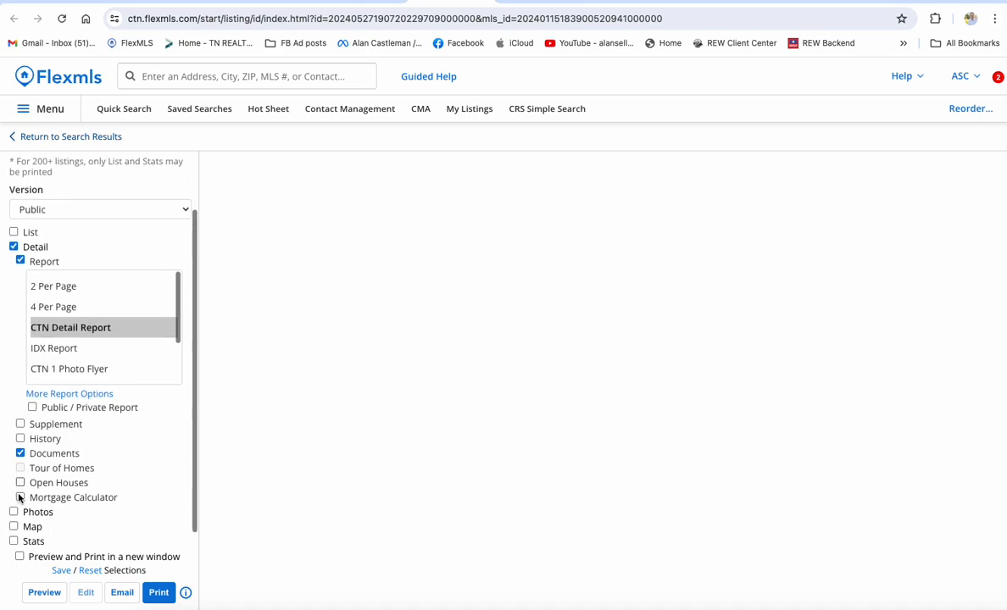
click(97, 206)
click(92, 221)
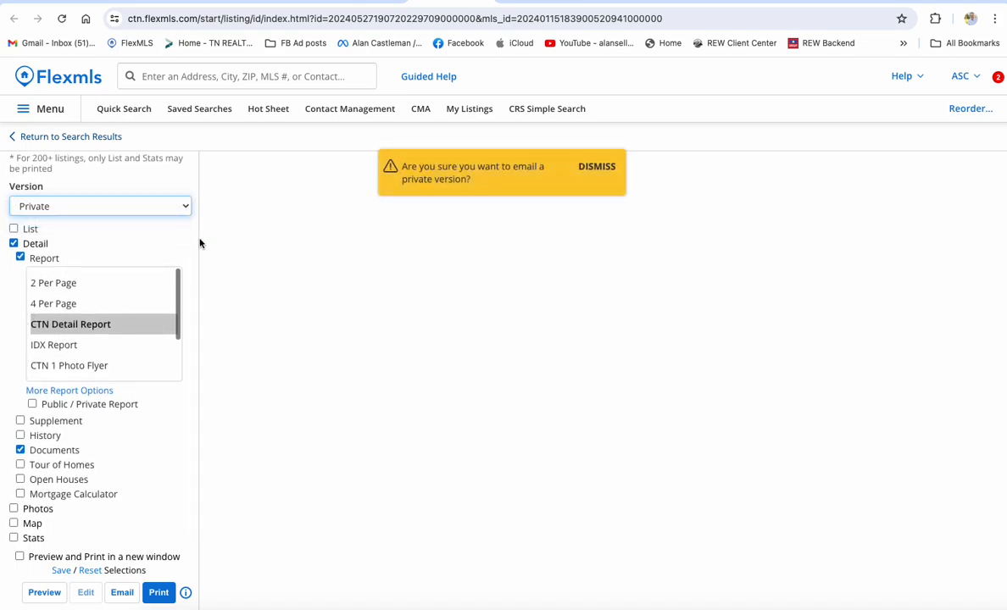
click(598, 166)
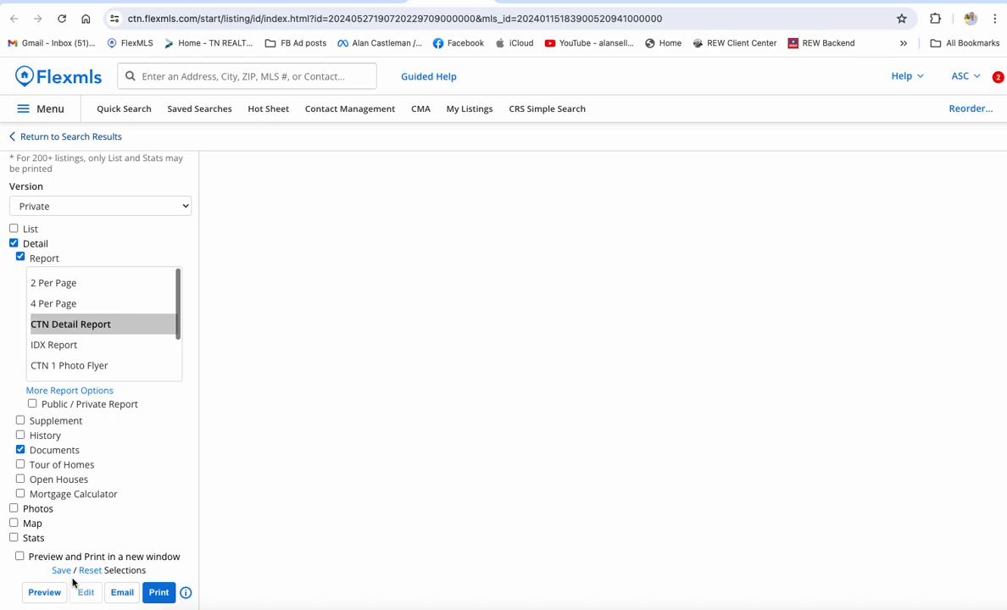
Preview the private report and scroll through its signed agency and property condition forms.
click(45, 592)
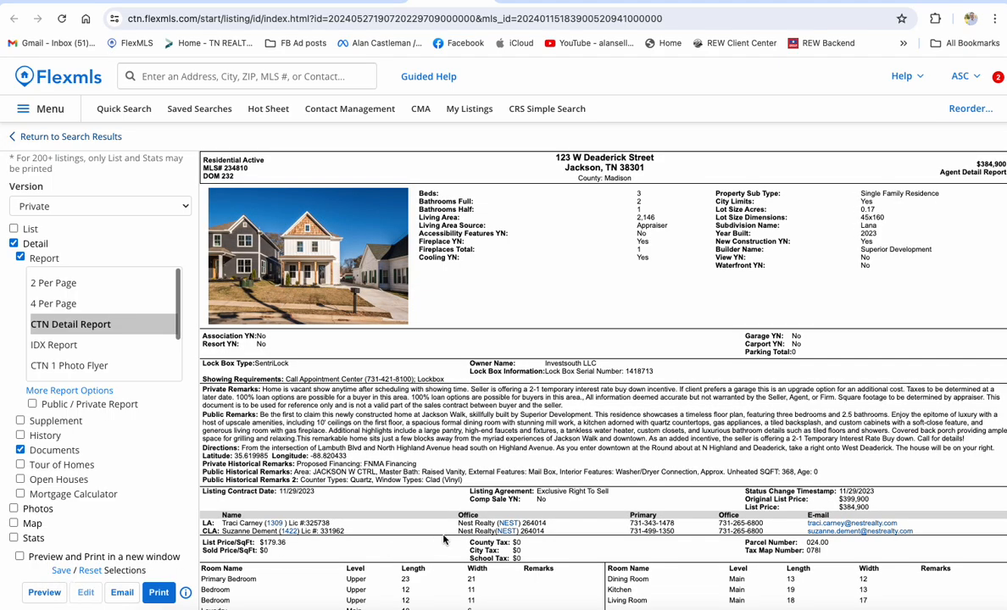
scroll(442, 539, down, 5)
scroll(442, 539, down, 15)
scroll(442, 538, down, 10)
scroll(444, 538, down, 10)
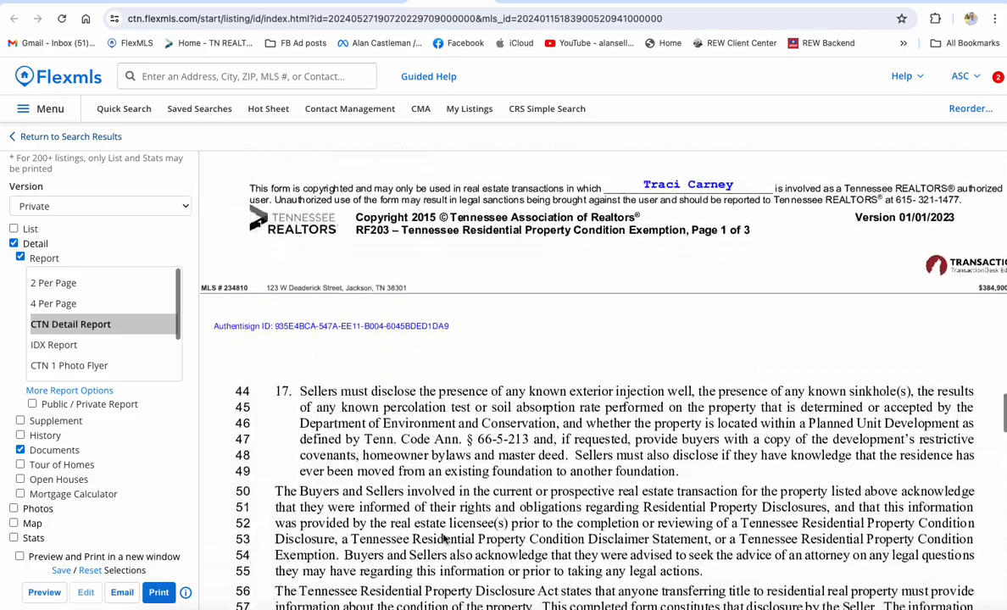
Review the report in the print dialog, then cancel without printing.
click(158, 592)
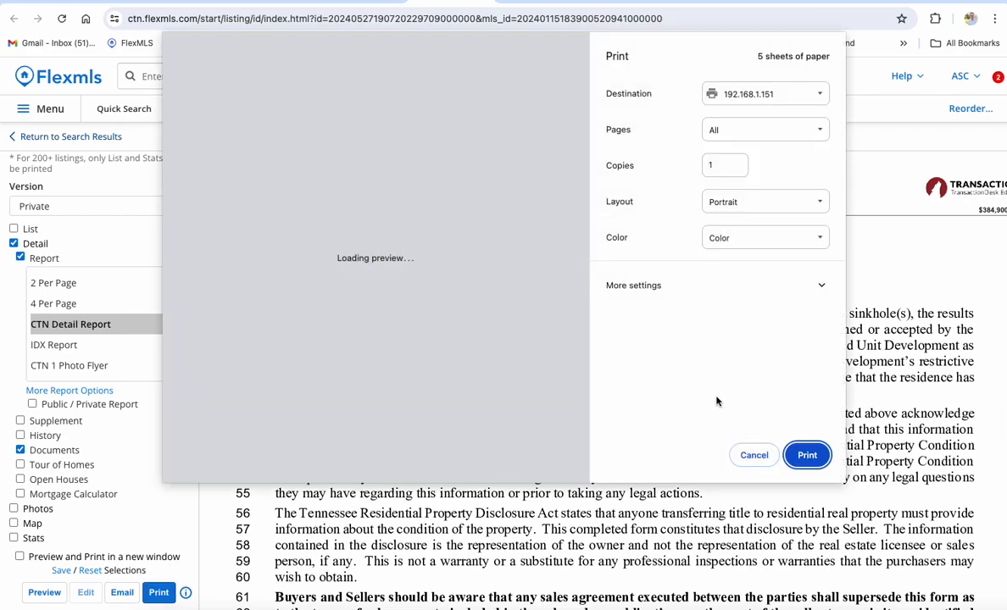
scroll(470, 343, down, 10)
scroll(470, 343, up, 10)
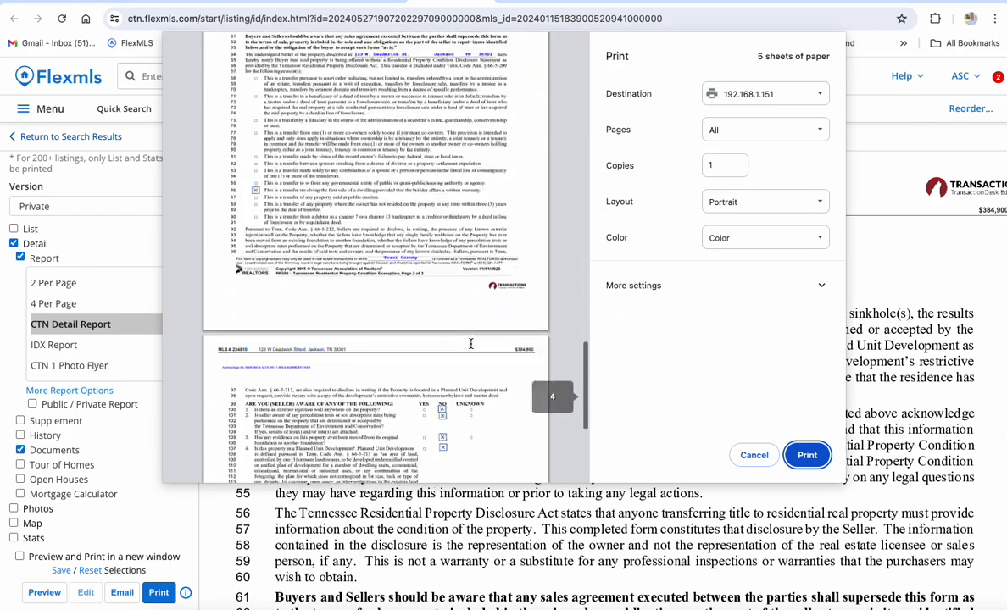
scroll(470, 344, up, 5)
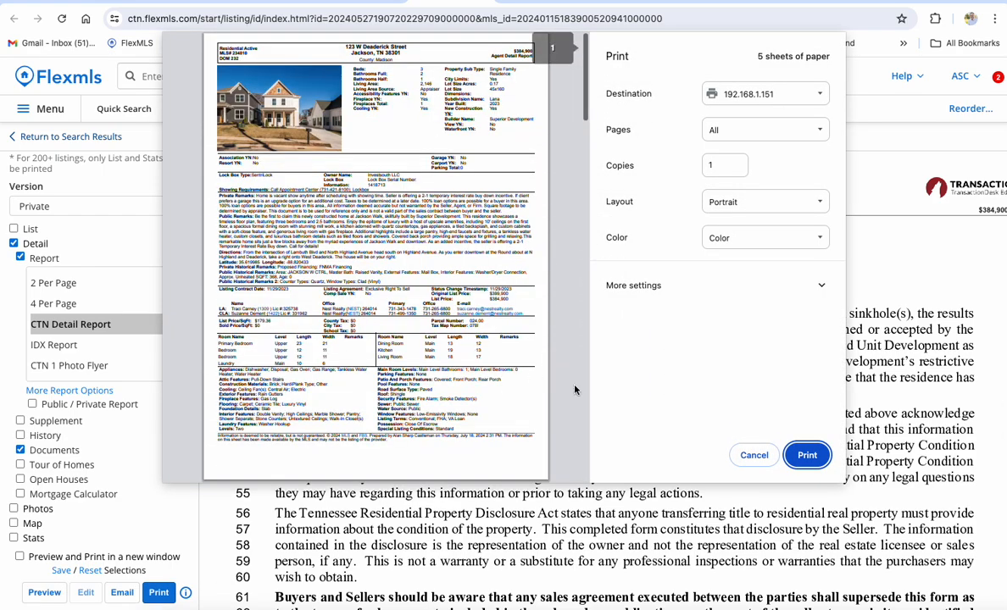
click(761, 459)
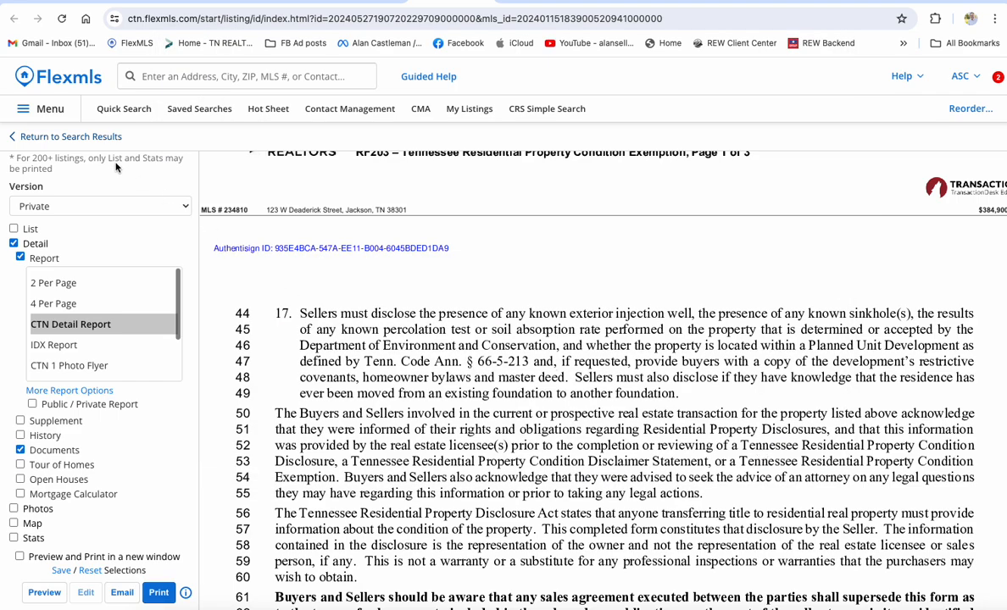
click(79, 134)
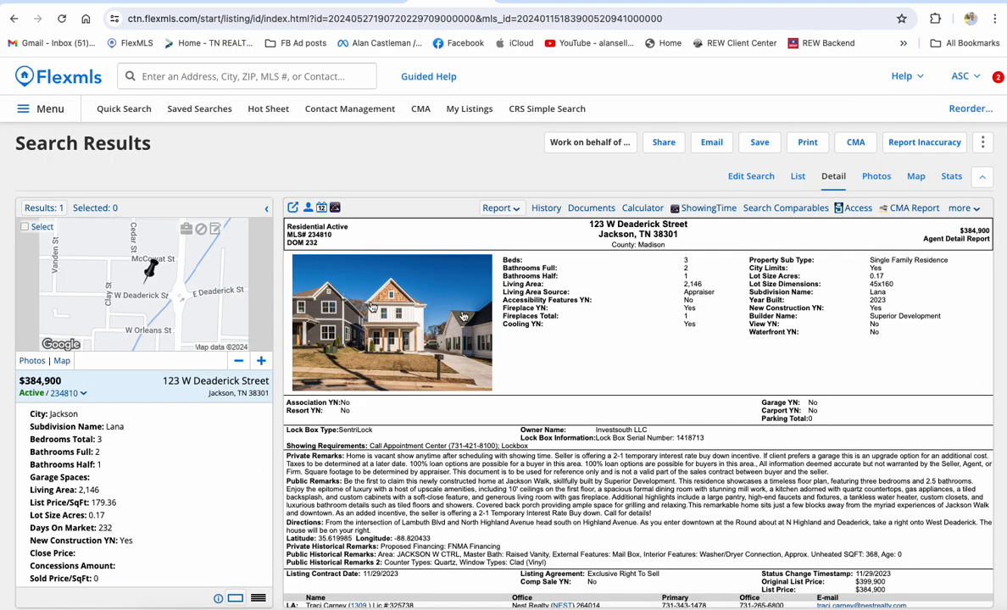
click(807, 143)
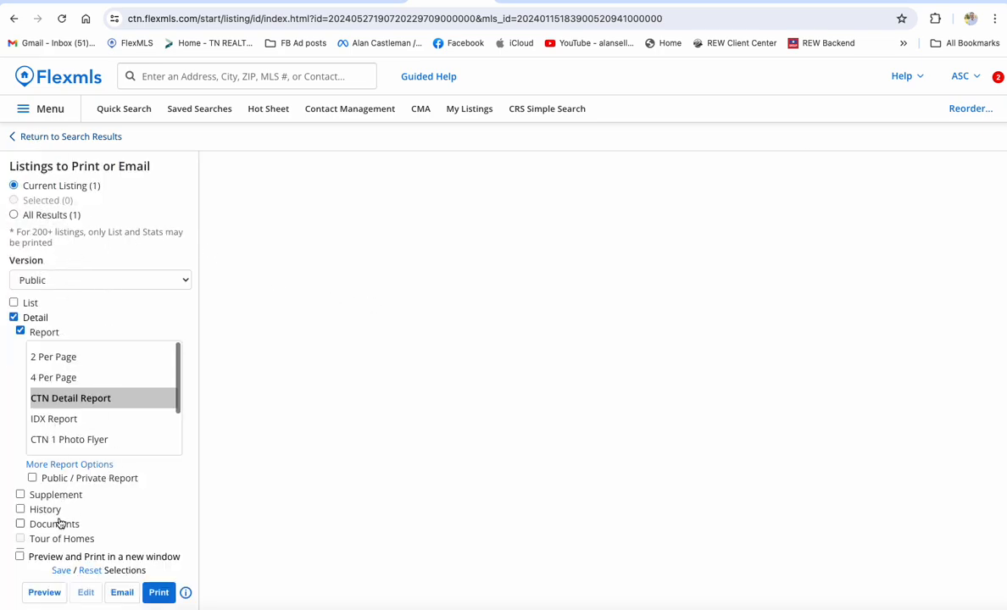
scroll(57, 513, down, 3)
scroll(58, 513, up, 1)
scroll(58, 512, up, 1)
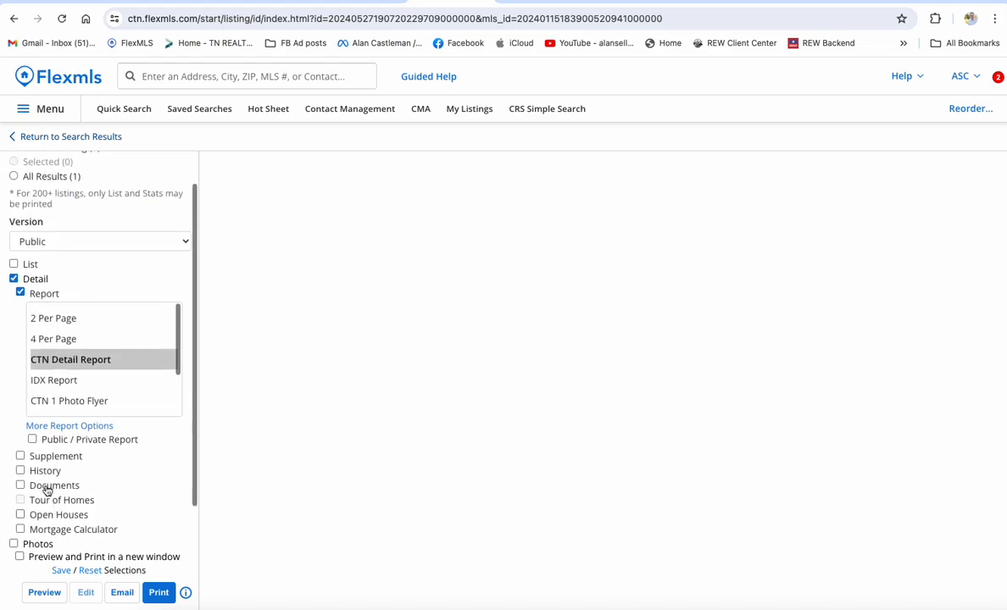